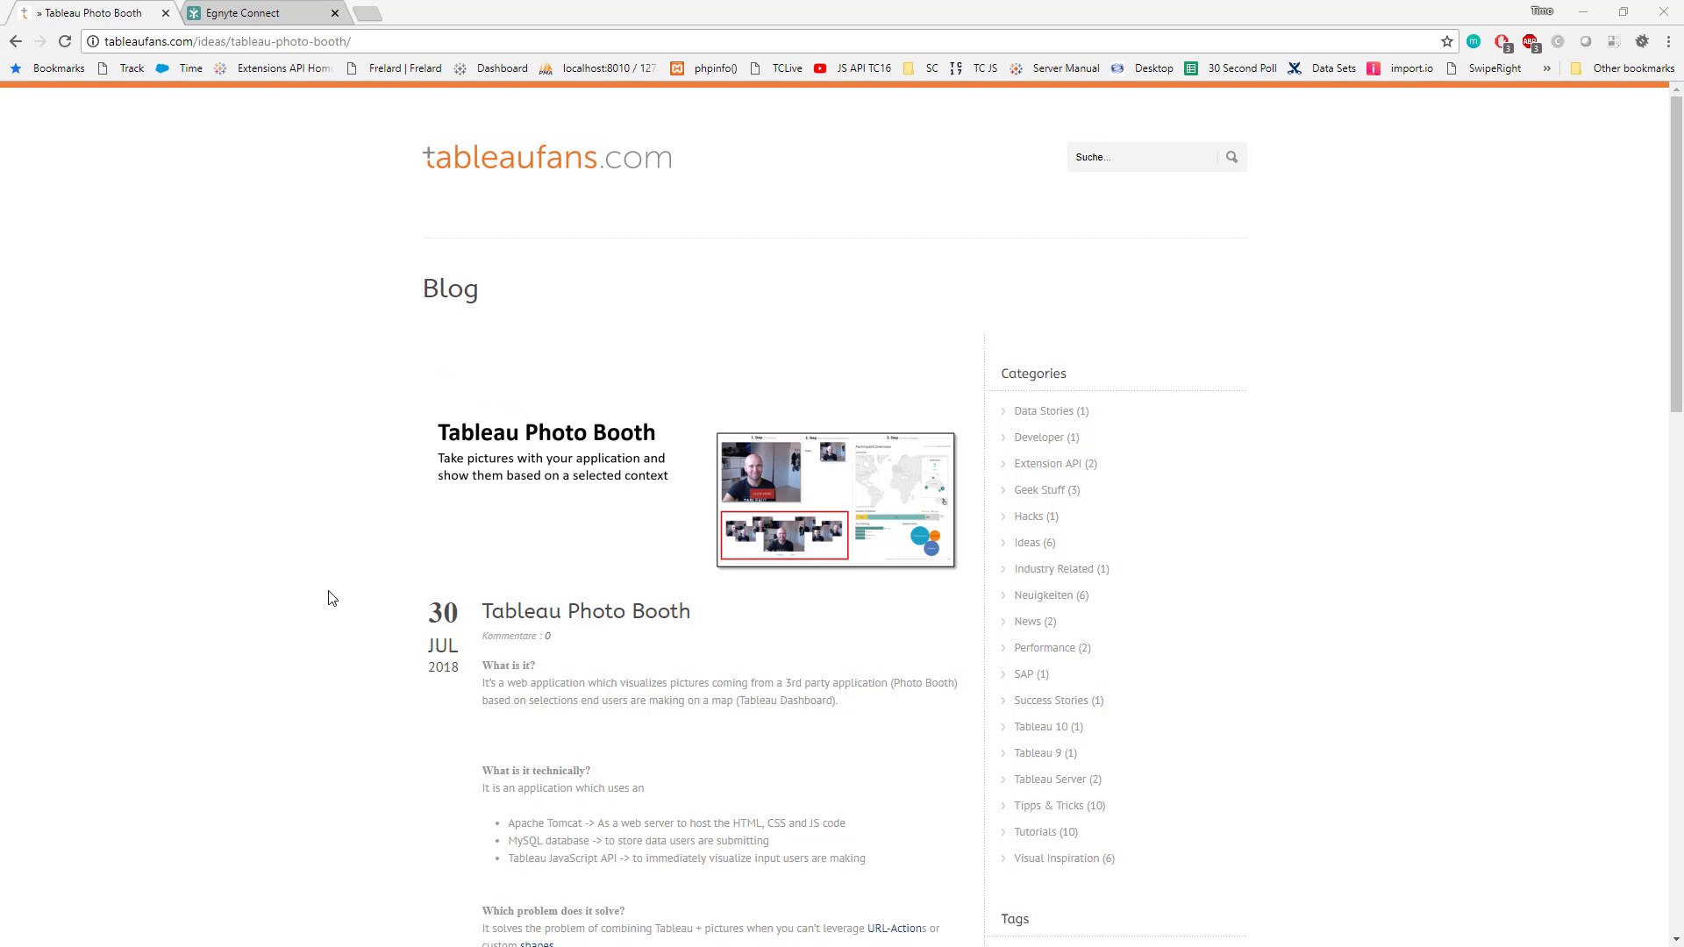
Look through the Tableau Photo Booth blog post, and switch to the shared Egnyte folder holding the xampp archive.
scroll(329, 596, down, 6)
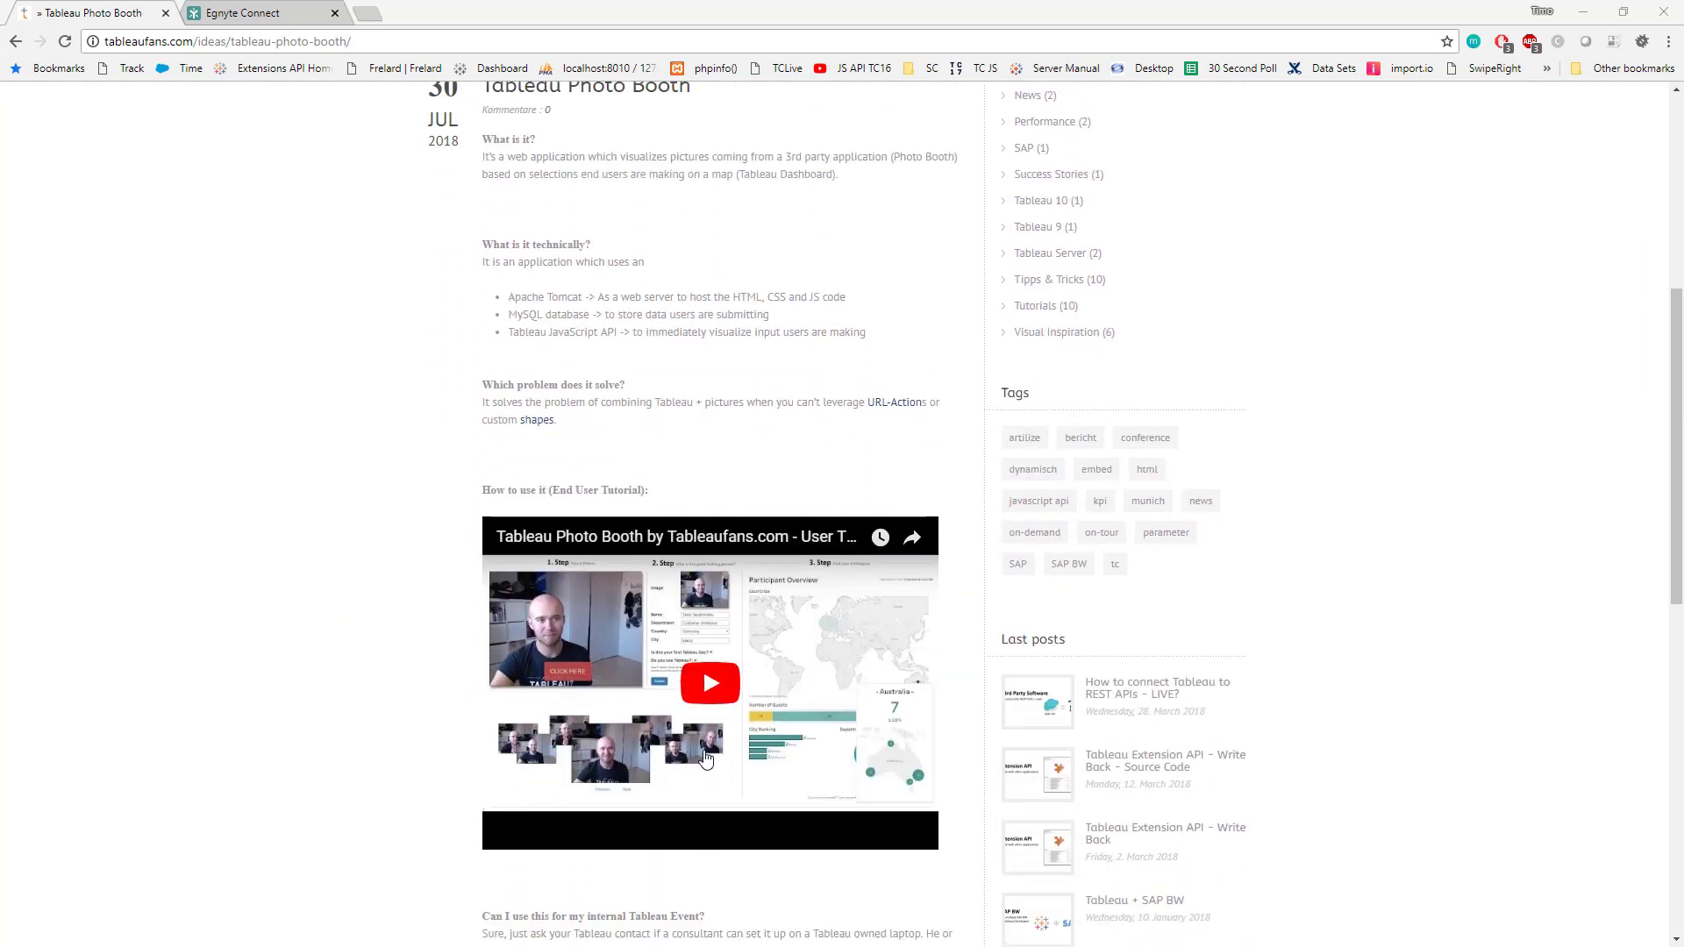
scroll(303, 714, down, 4)
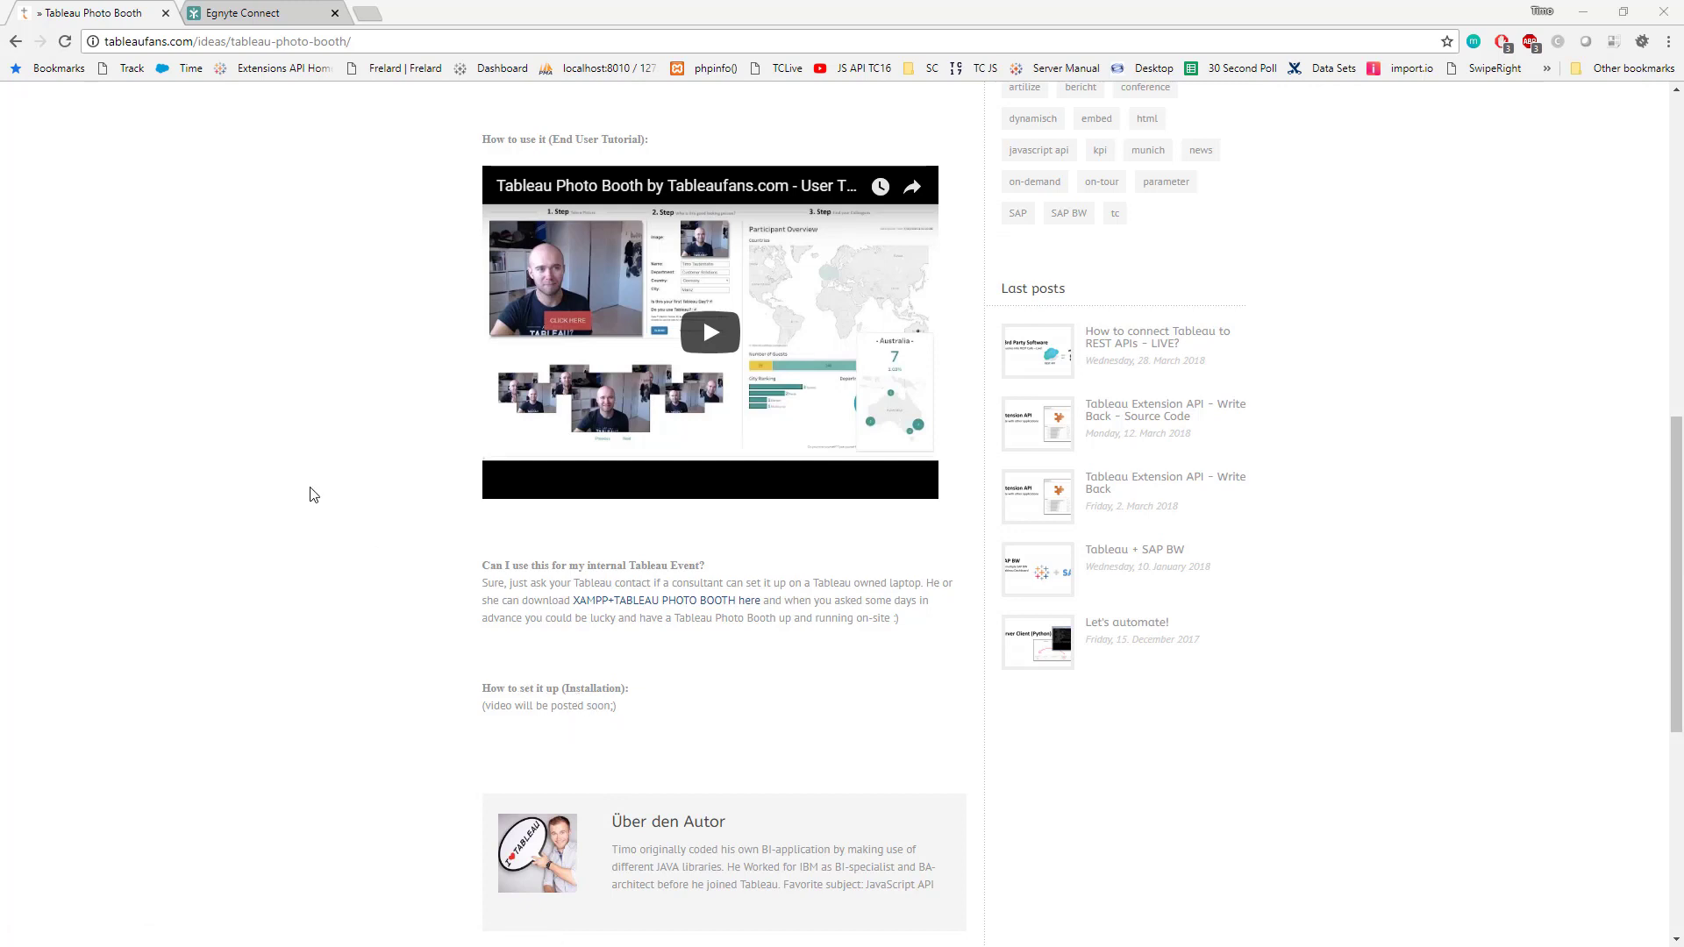
click(255, 16)
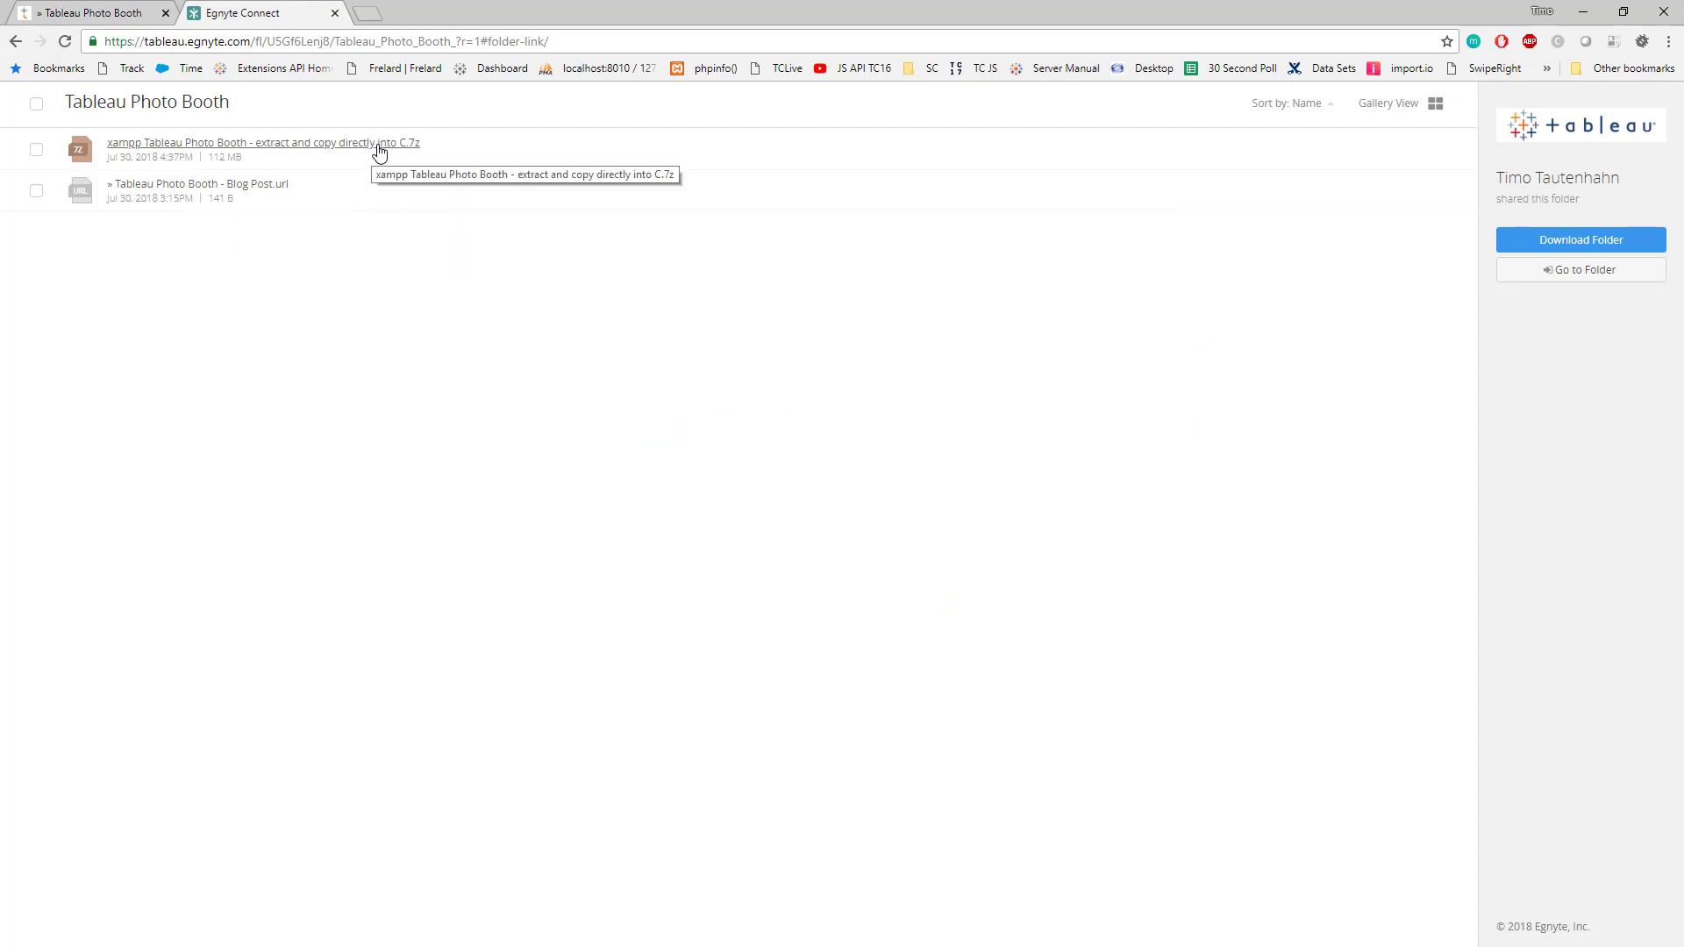
Run xampp_start.exe from the C:\xampp folder as administrator and place its console window beside the folder window.
drag(586, 14, 0, 399)
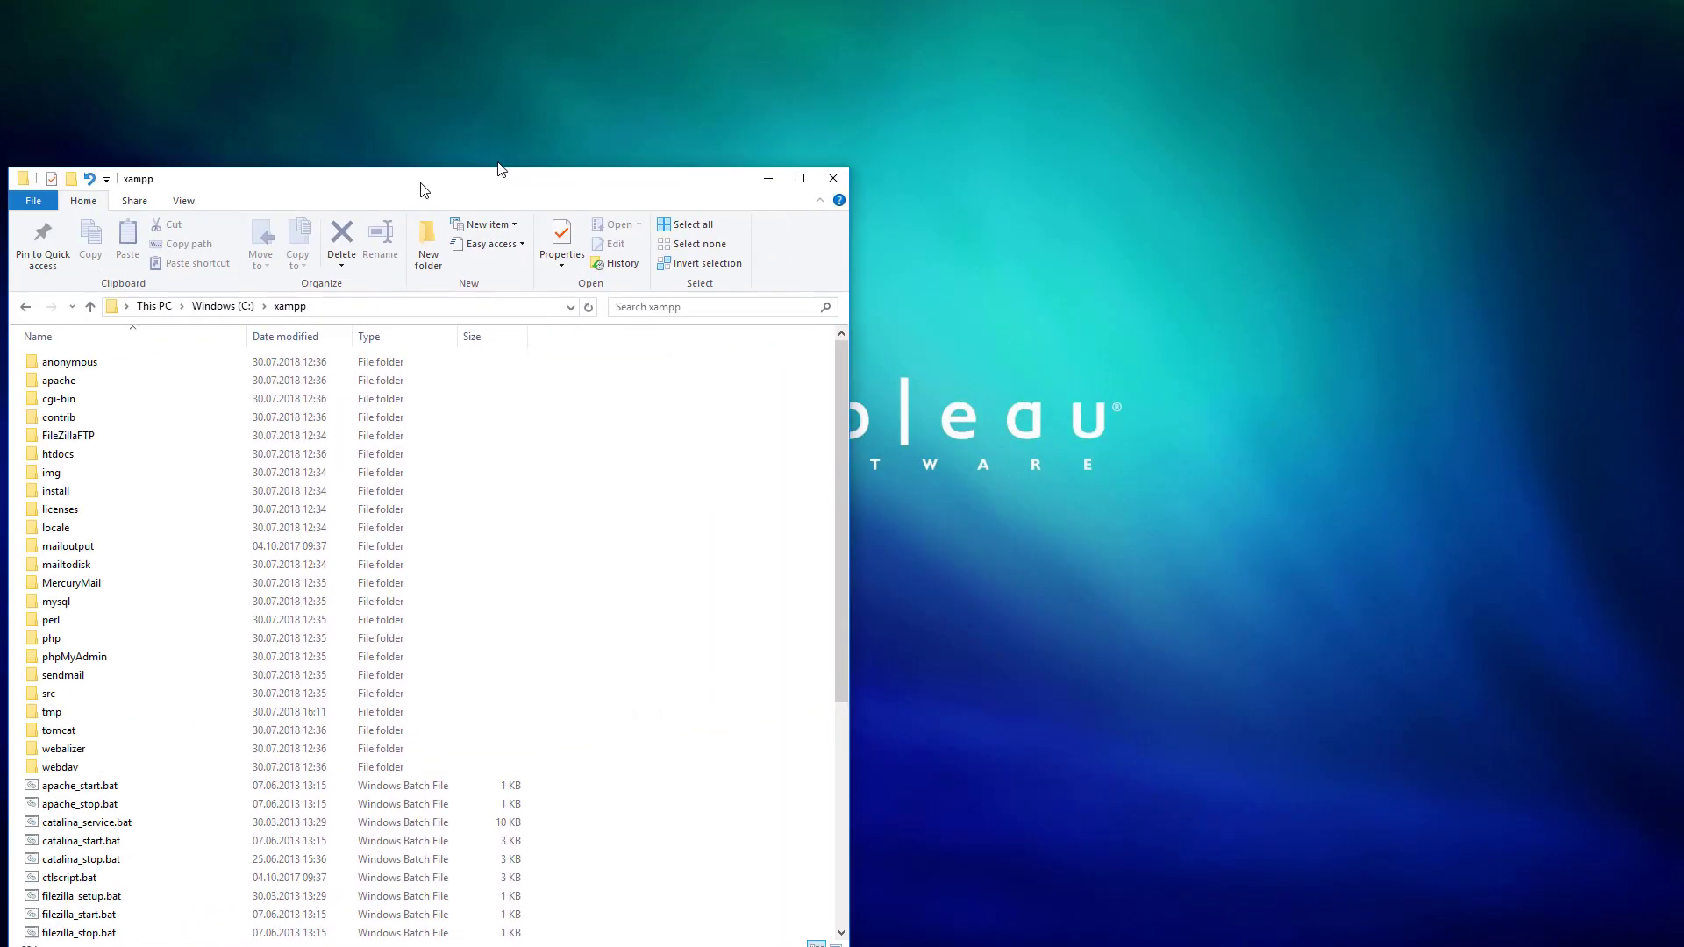
drag(508, 169, 689, 123)
click(643, 226)
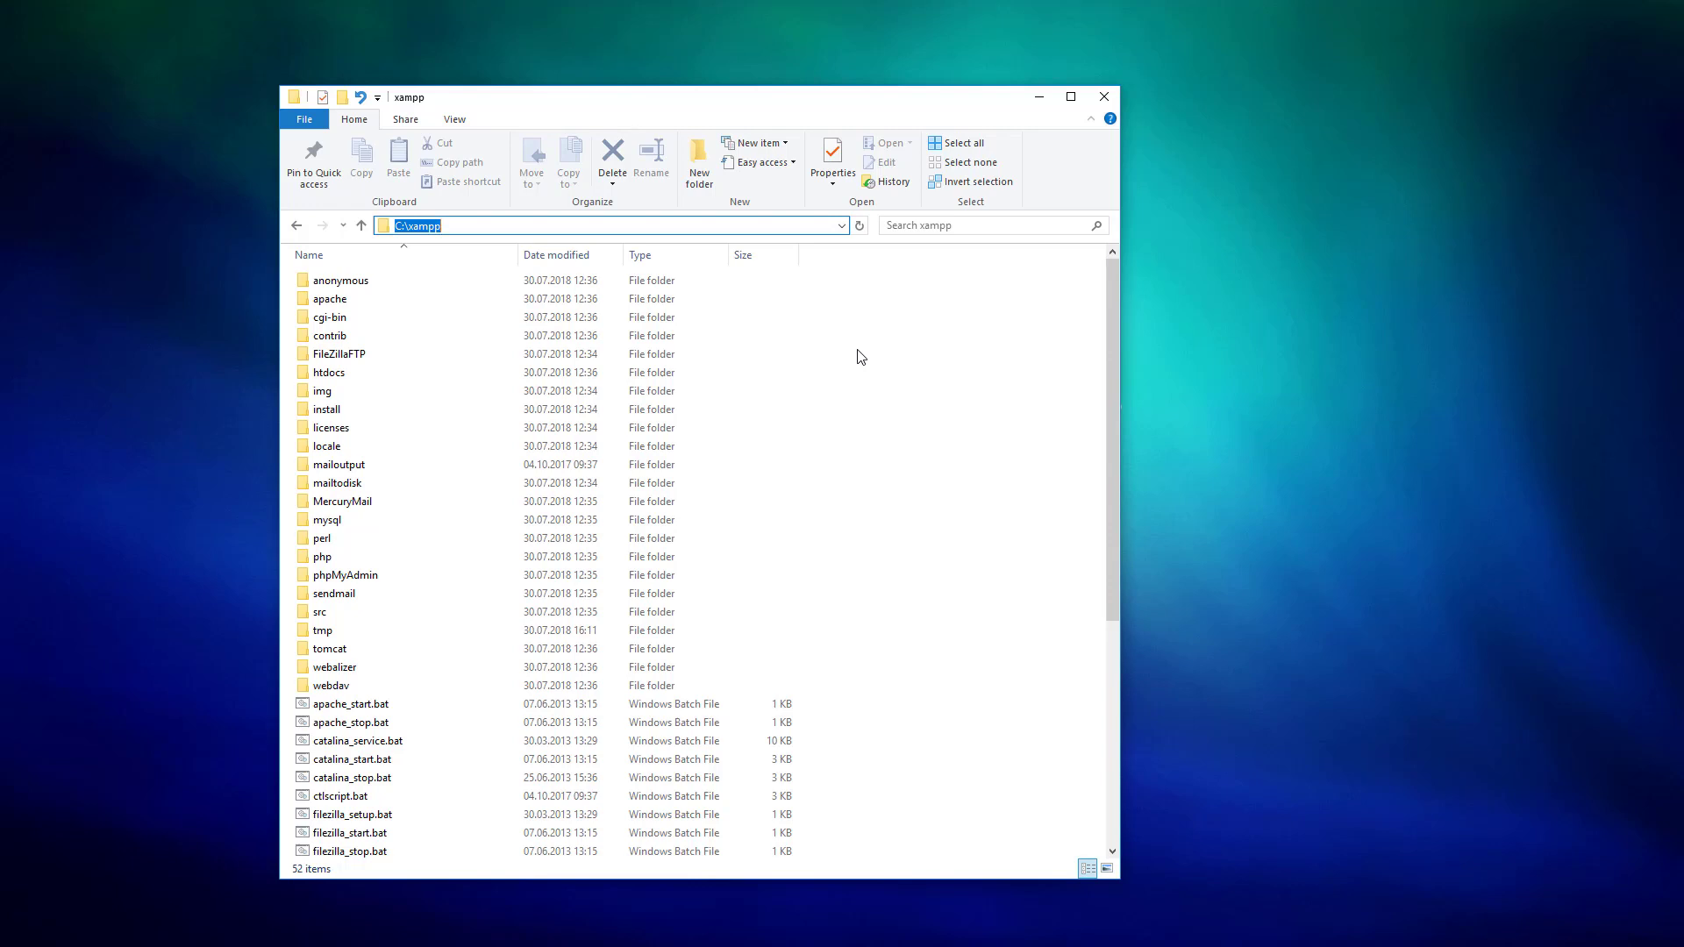
scroll(851, 396, down, 7)
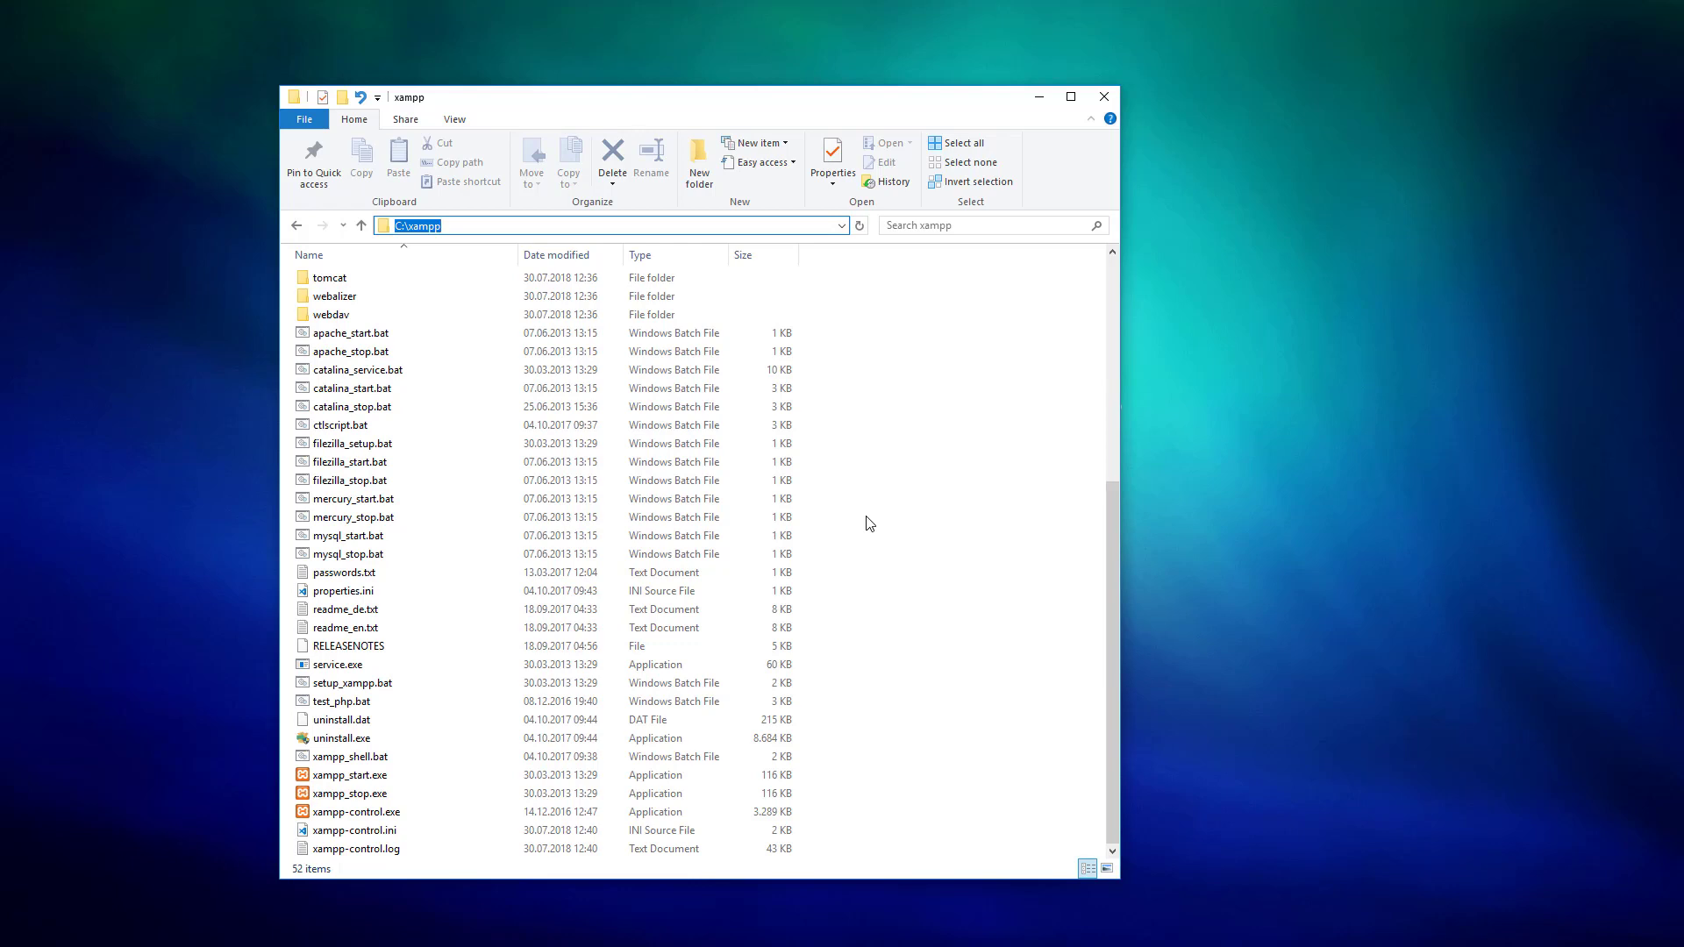
right_click(365, 777)
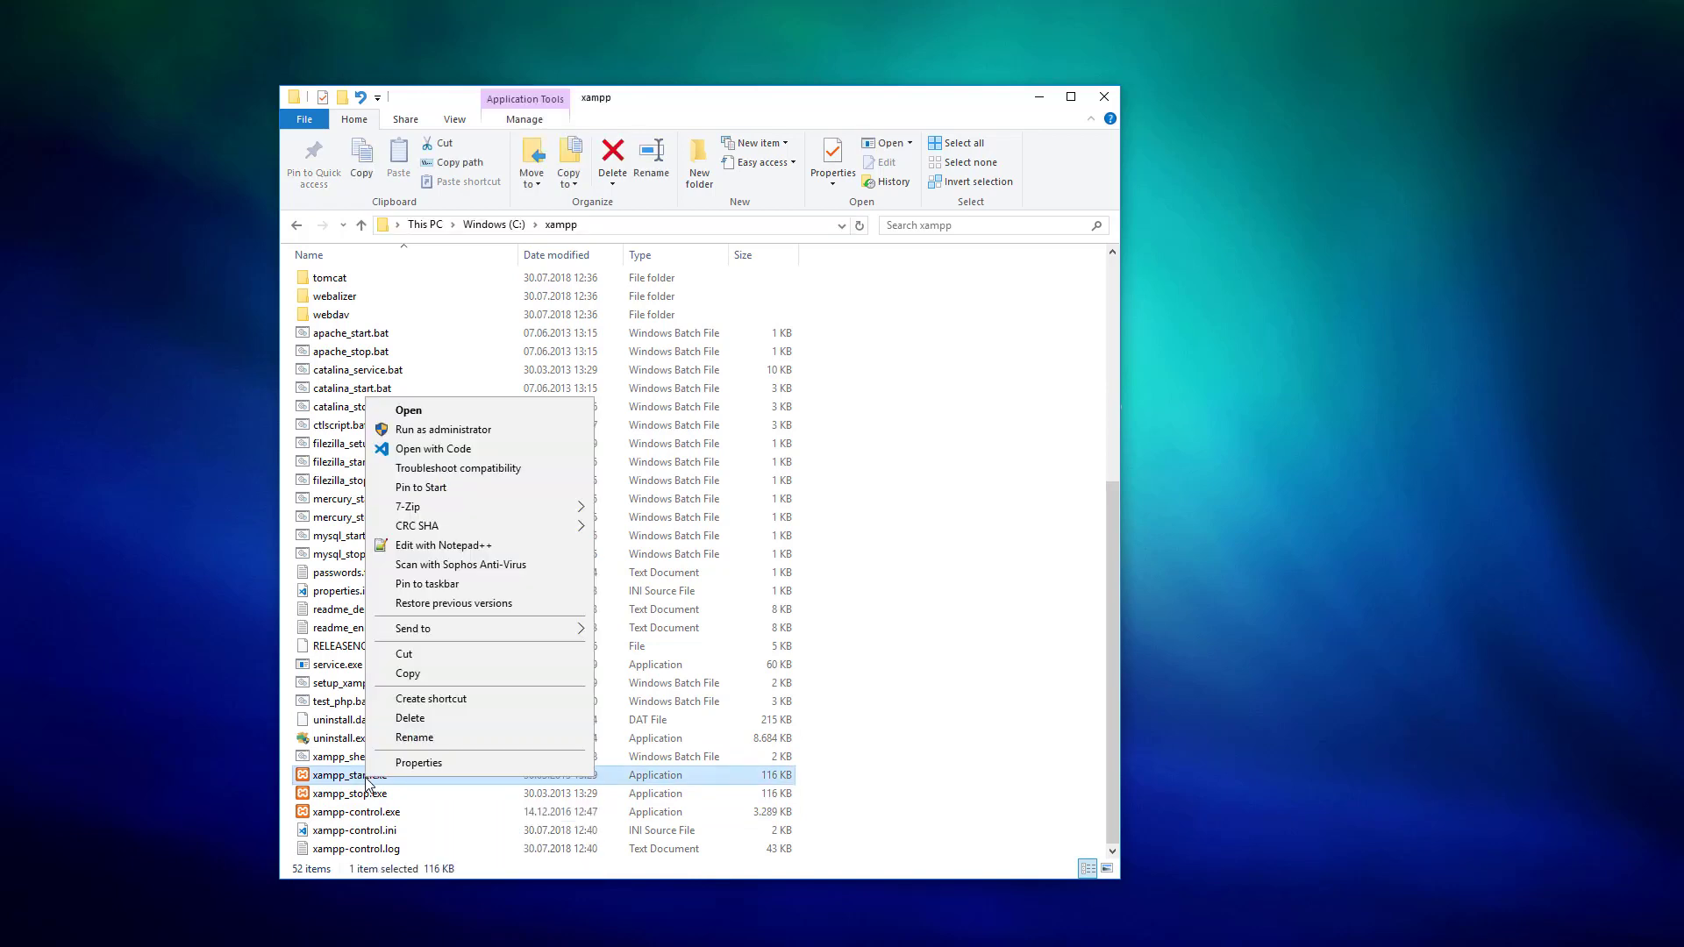
click(464, 439)
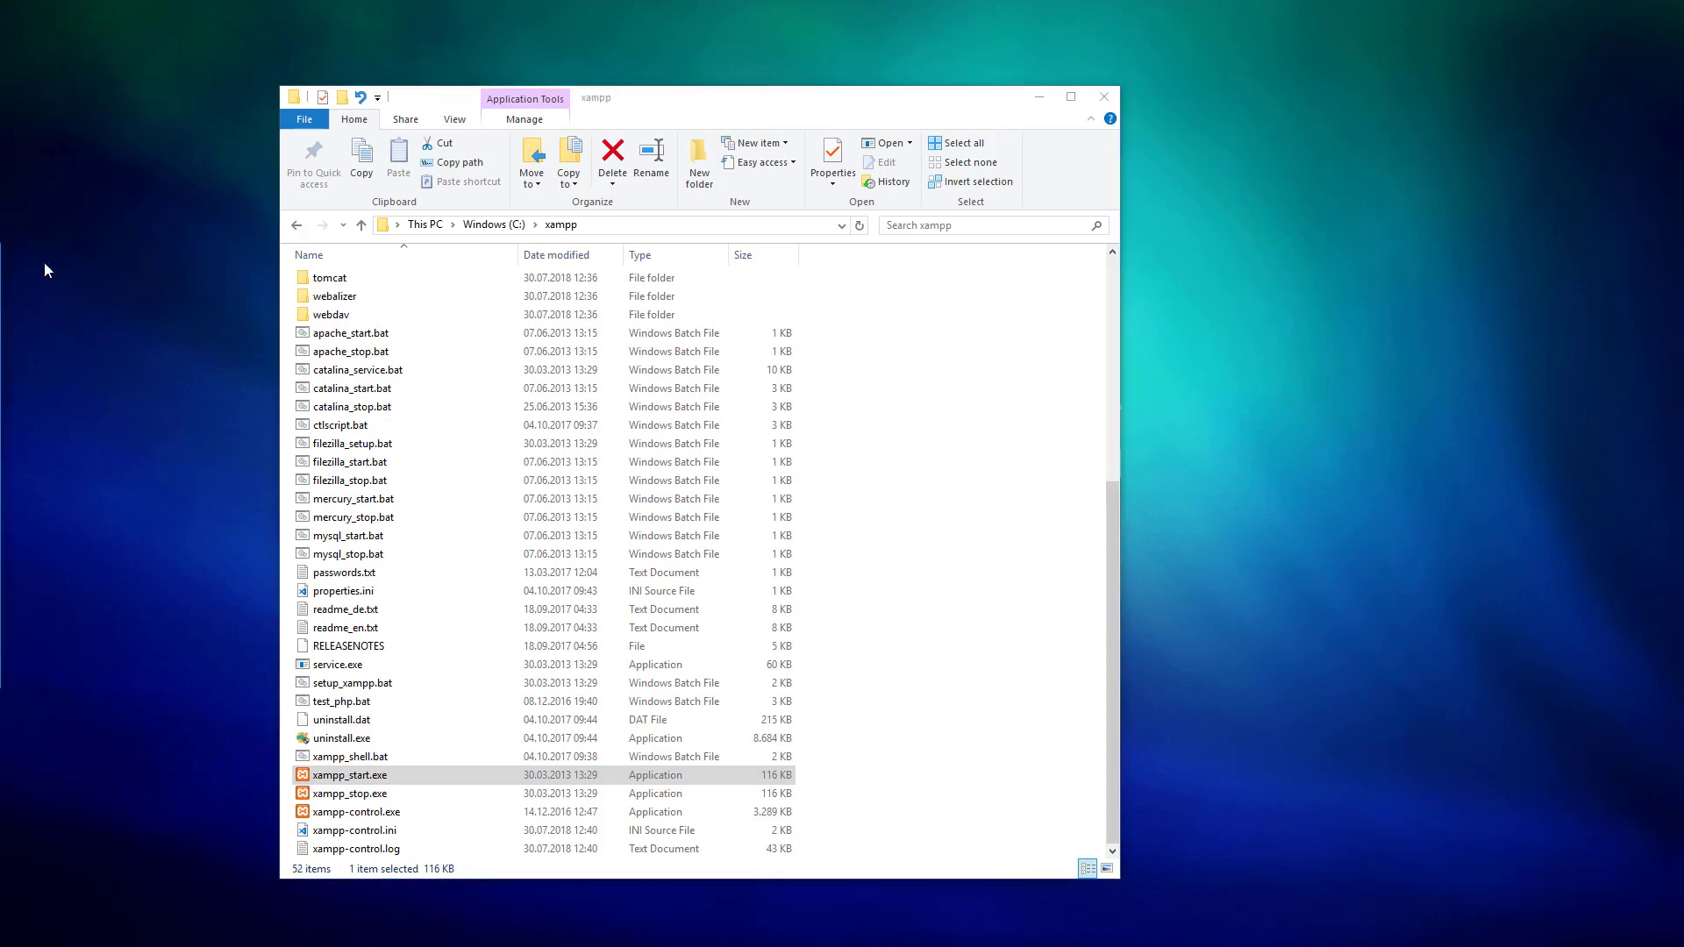
drag(574, 283, 1277, 394)
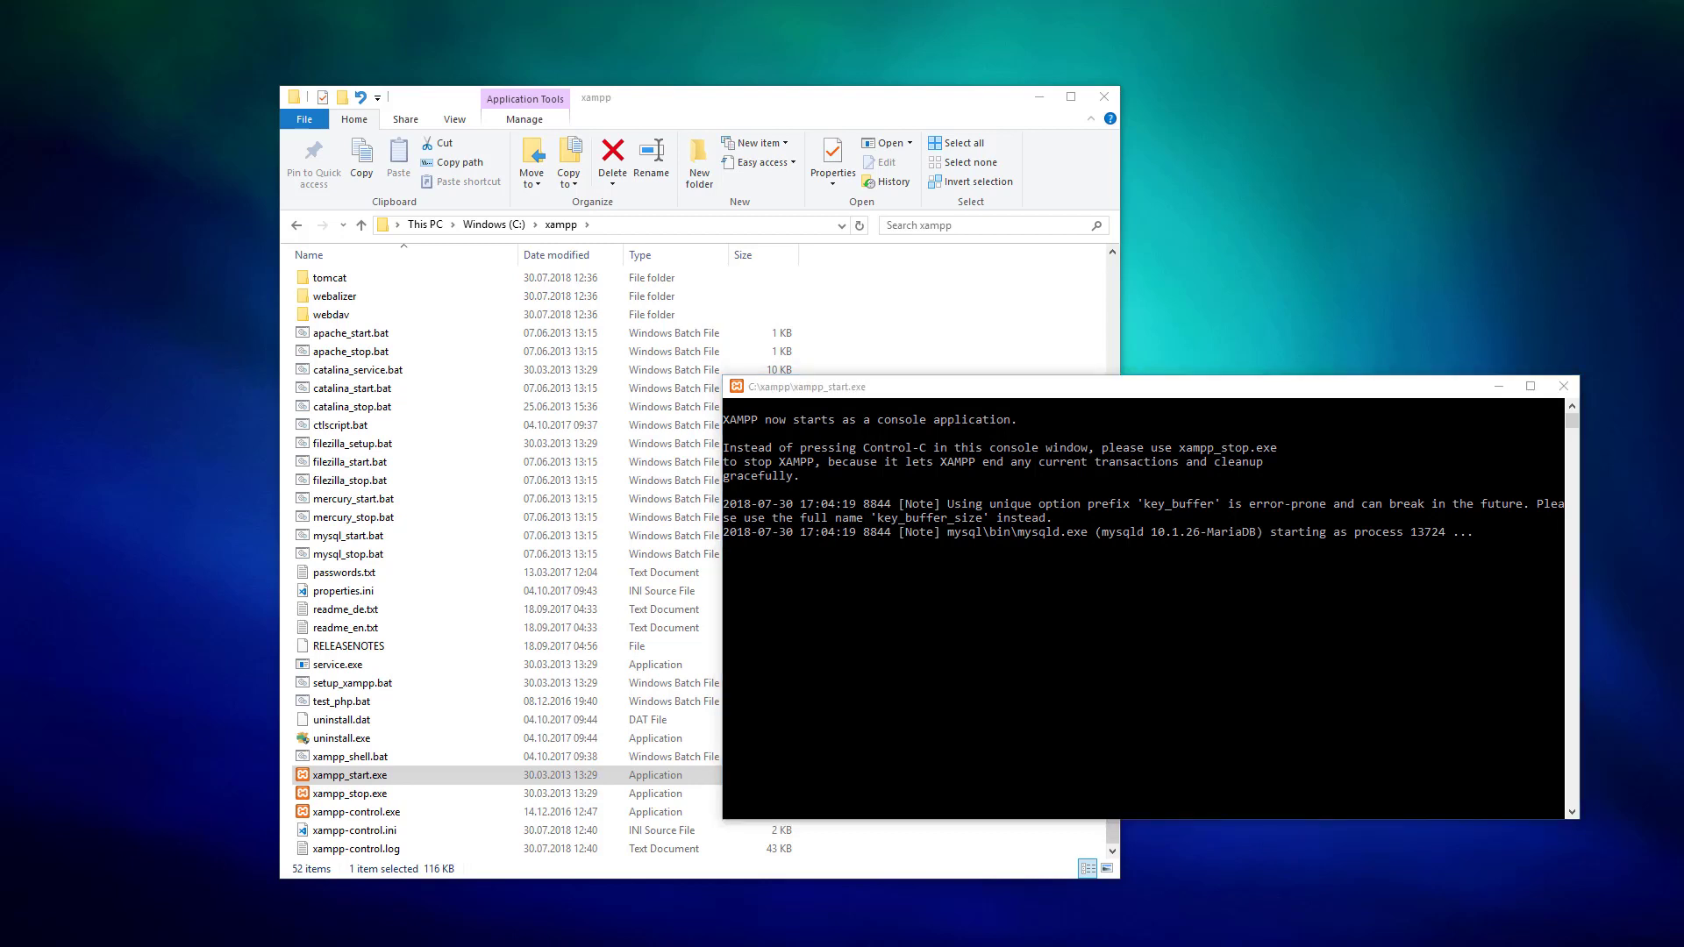
Switch to Chrome and load the photo booth application at localhost:8888.
drag(0, 412, 659, 0)
click(421, 40)
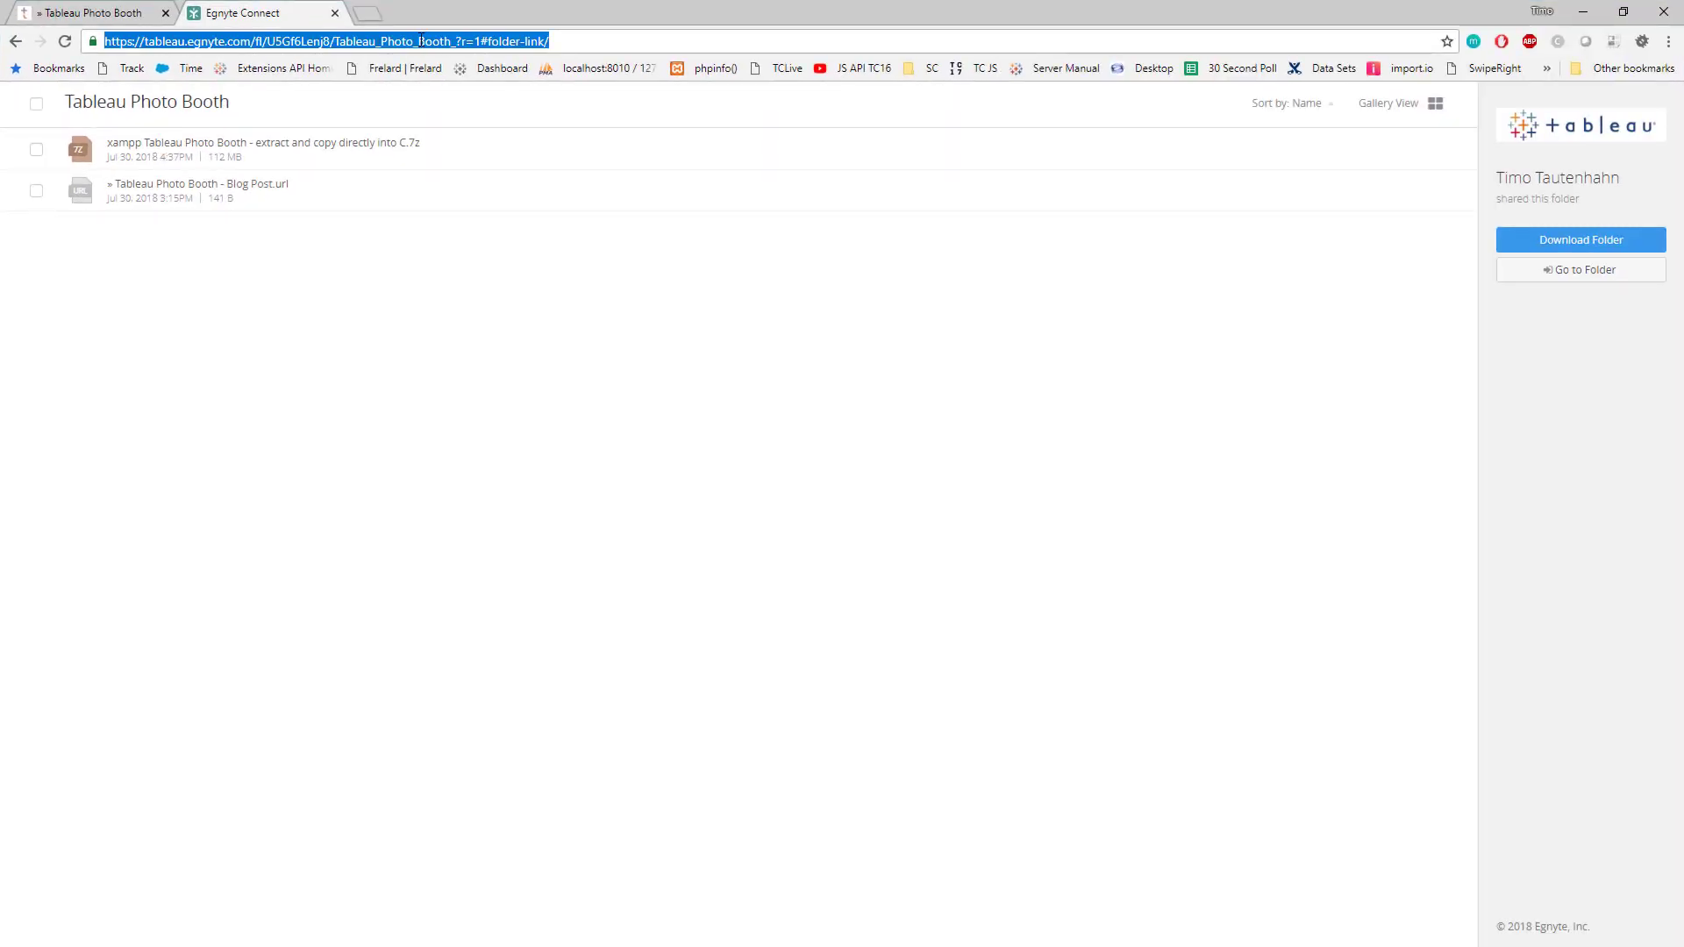
text(localhost:8888)
key(Return)
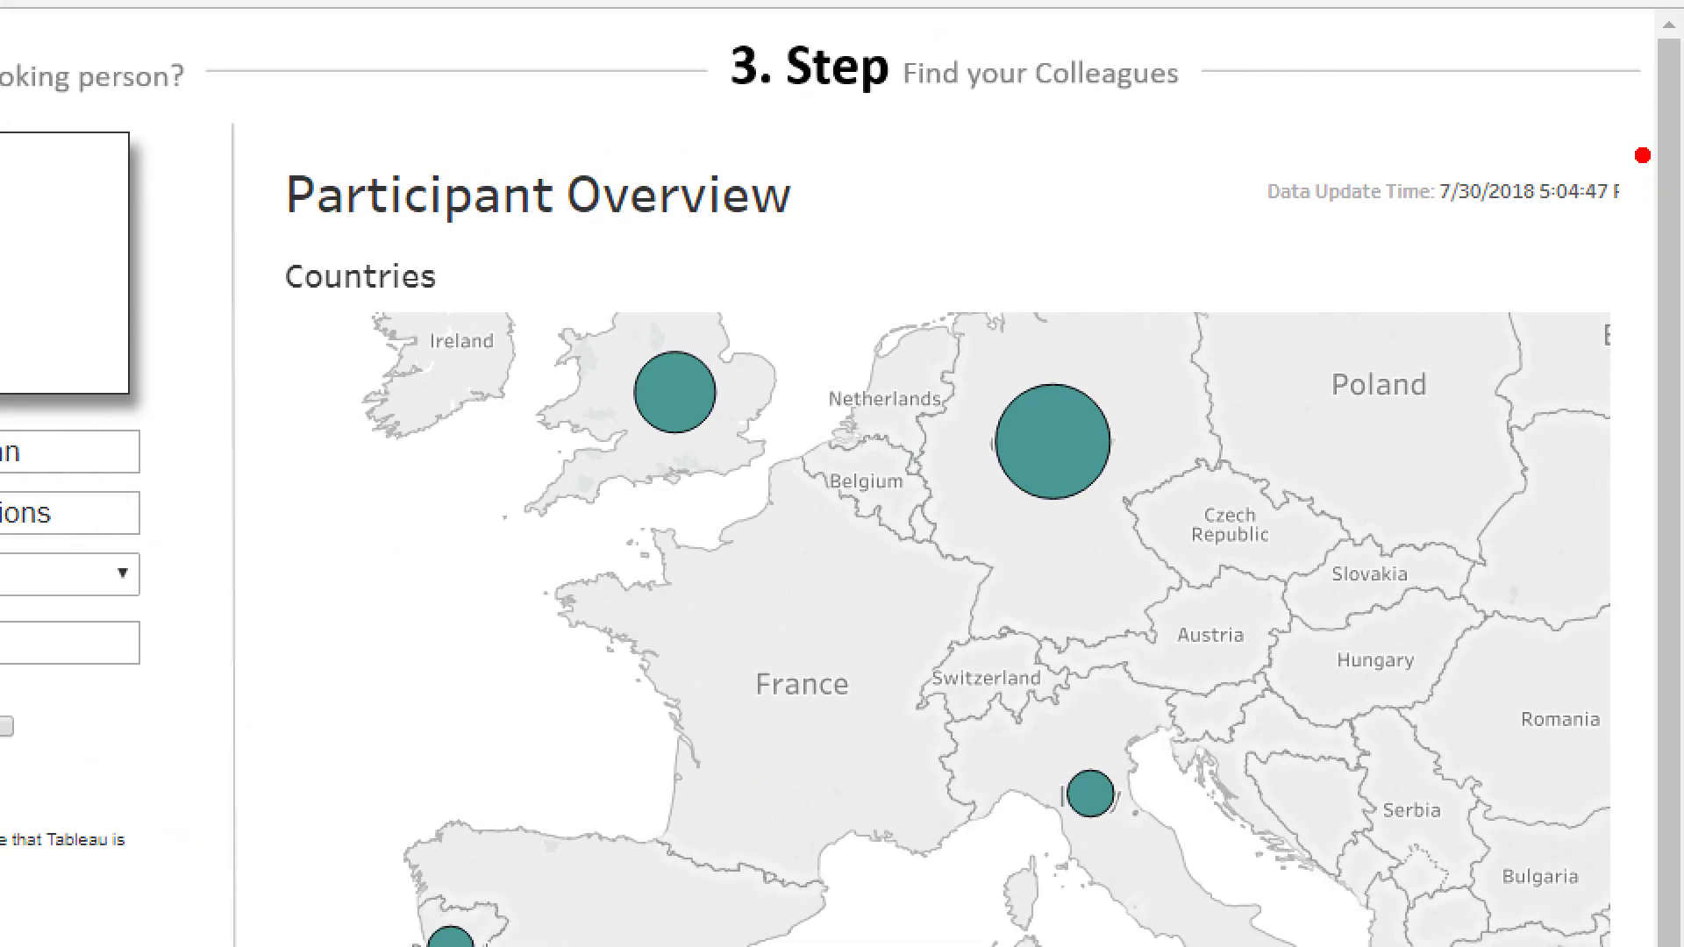
Switch back to the xampp folder and open its htdocs\TableaufansPhotoBooth subfolder.
mouse_move(493, 44)
mouse_down()
mouse_move(439, 44)
mouse_move(249, 443)
mouse_move(246, 910)
mouse_move(285, 923)
mouse_up()
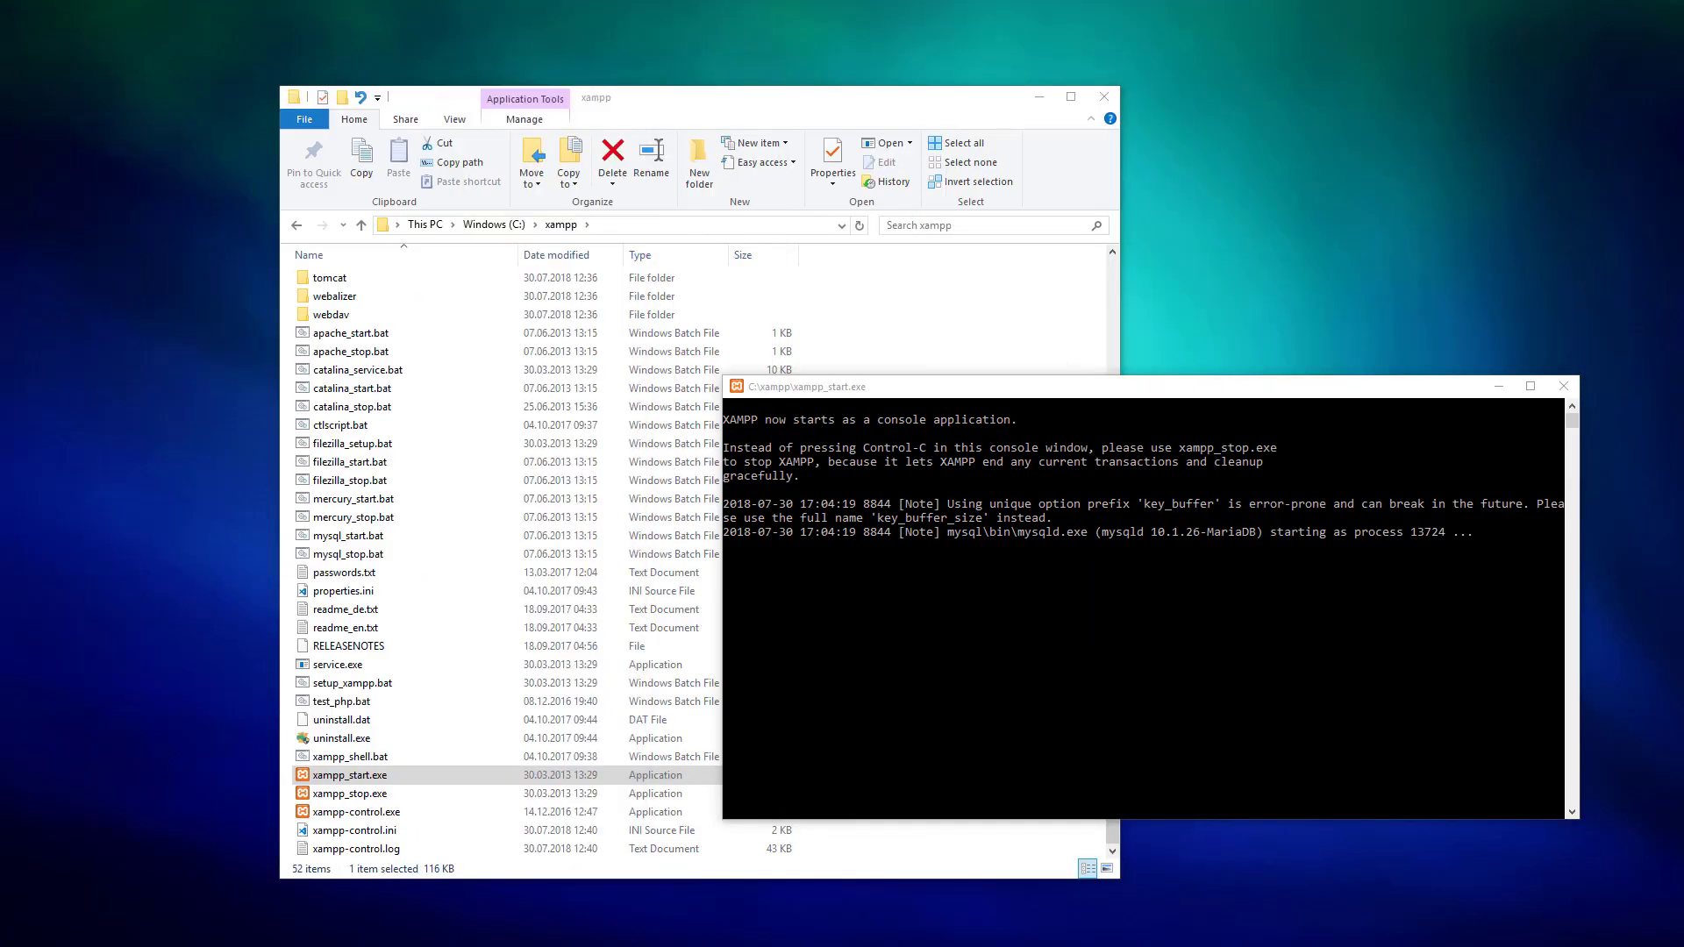
click(346, 536)
scroll(344, 554, up, 7)
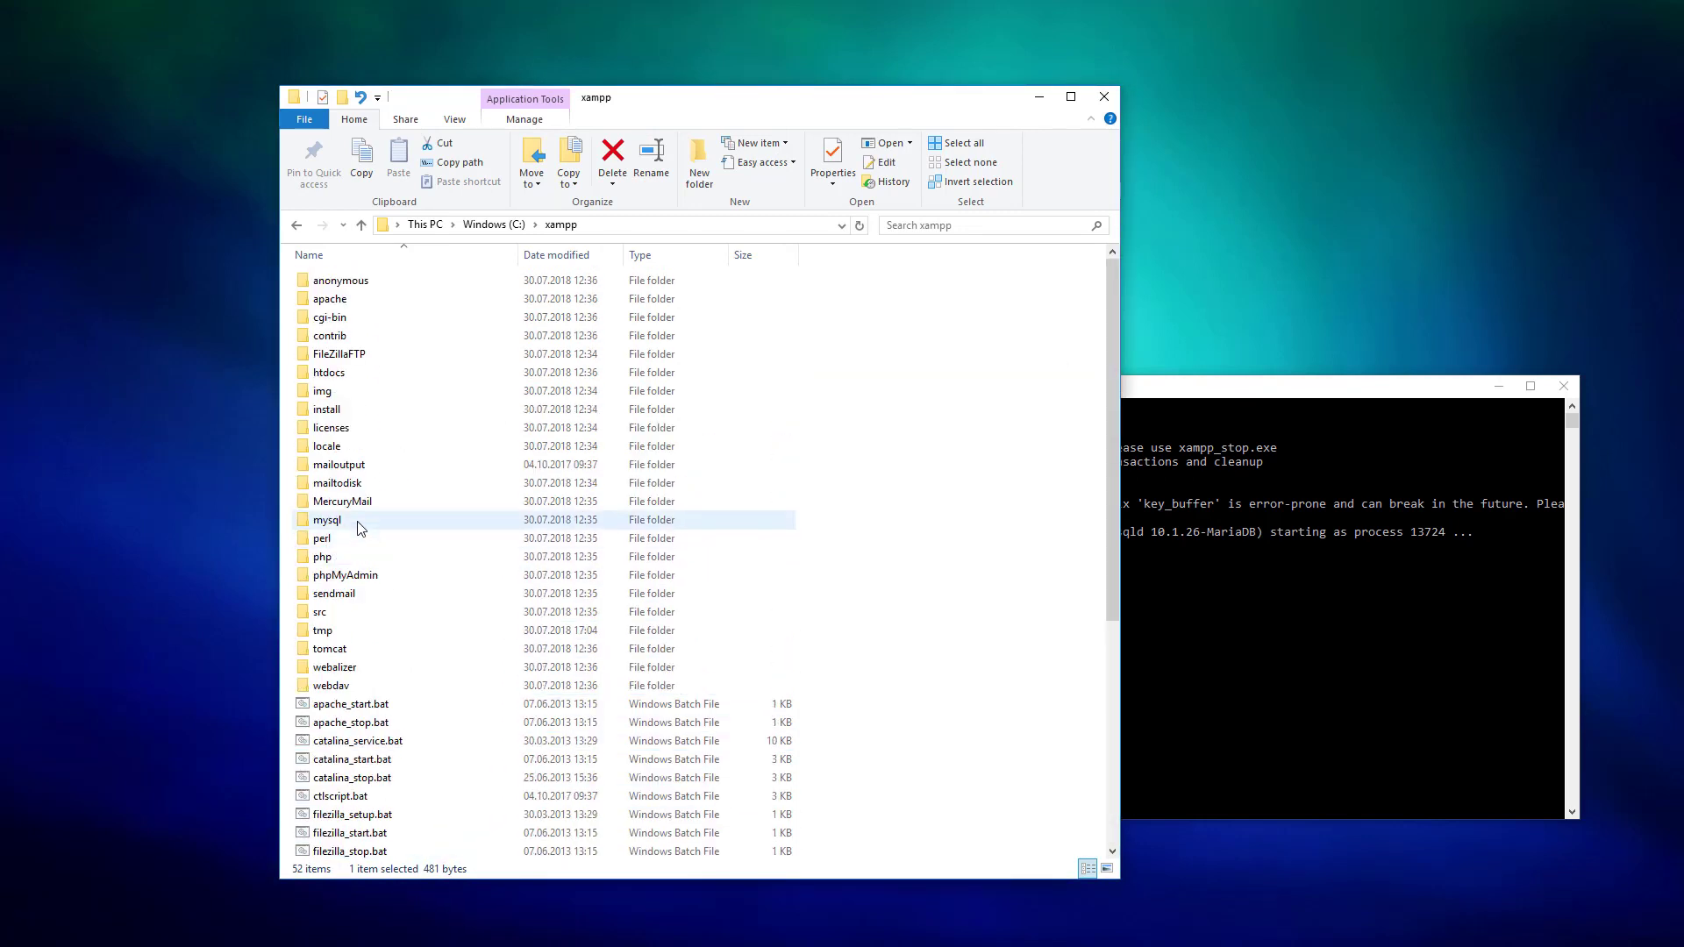
double_click(340, 374)
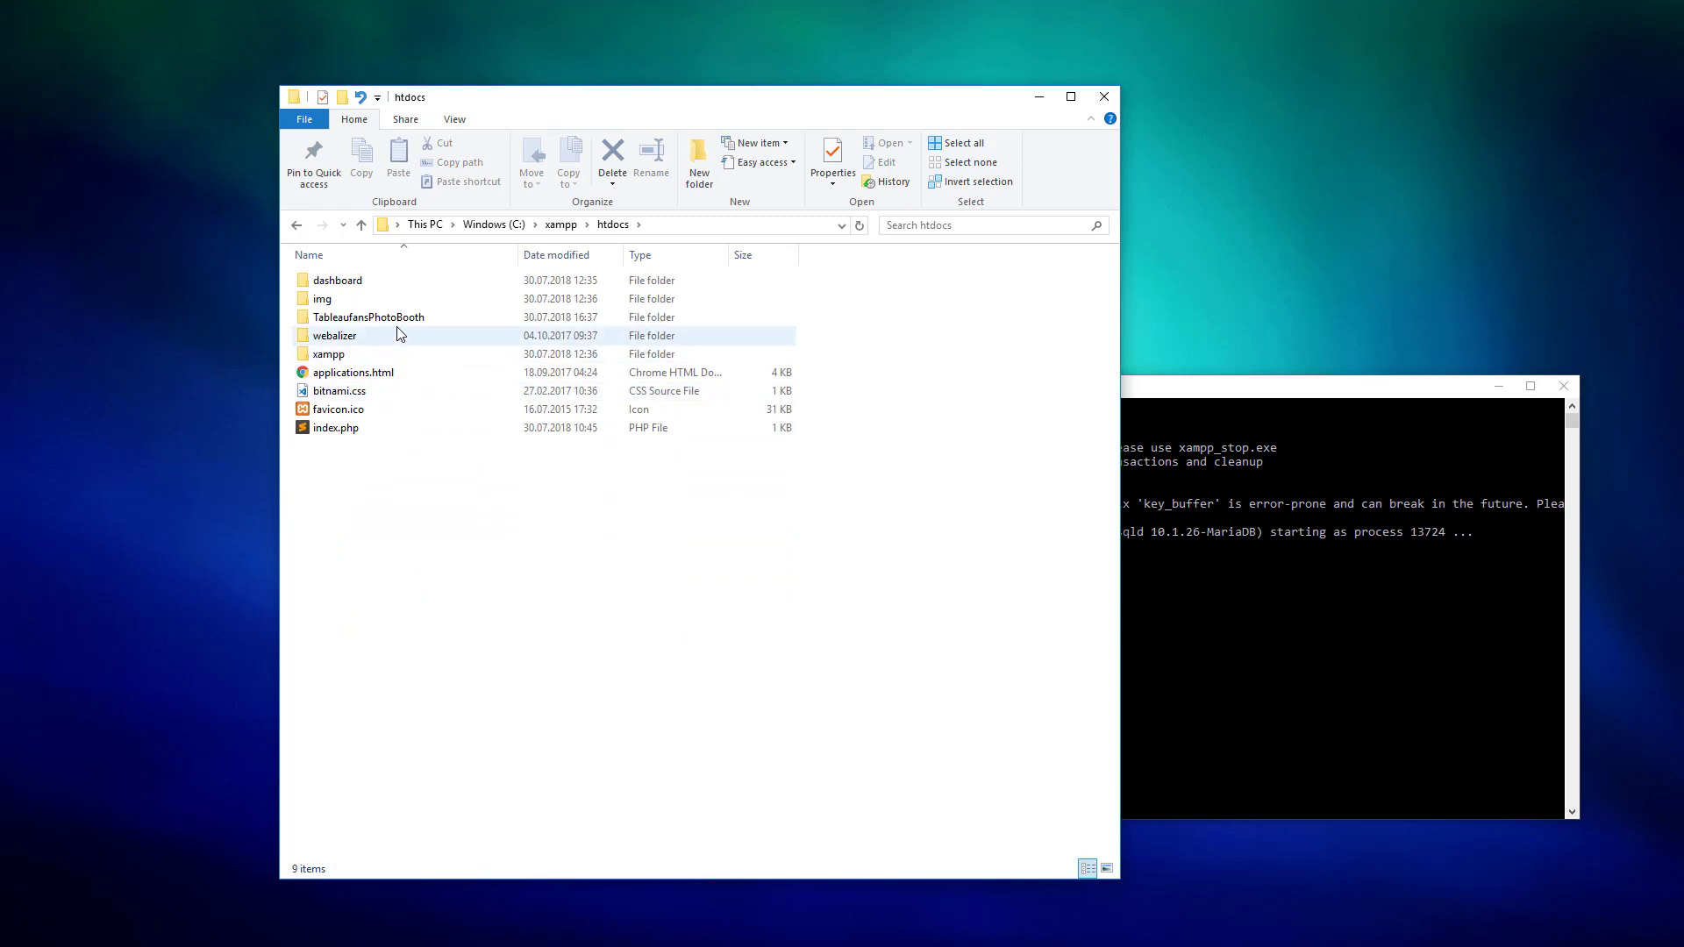
double_click(368, 317)
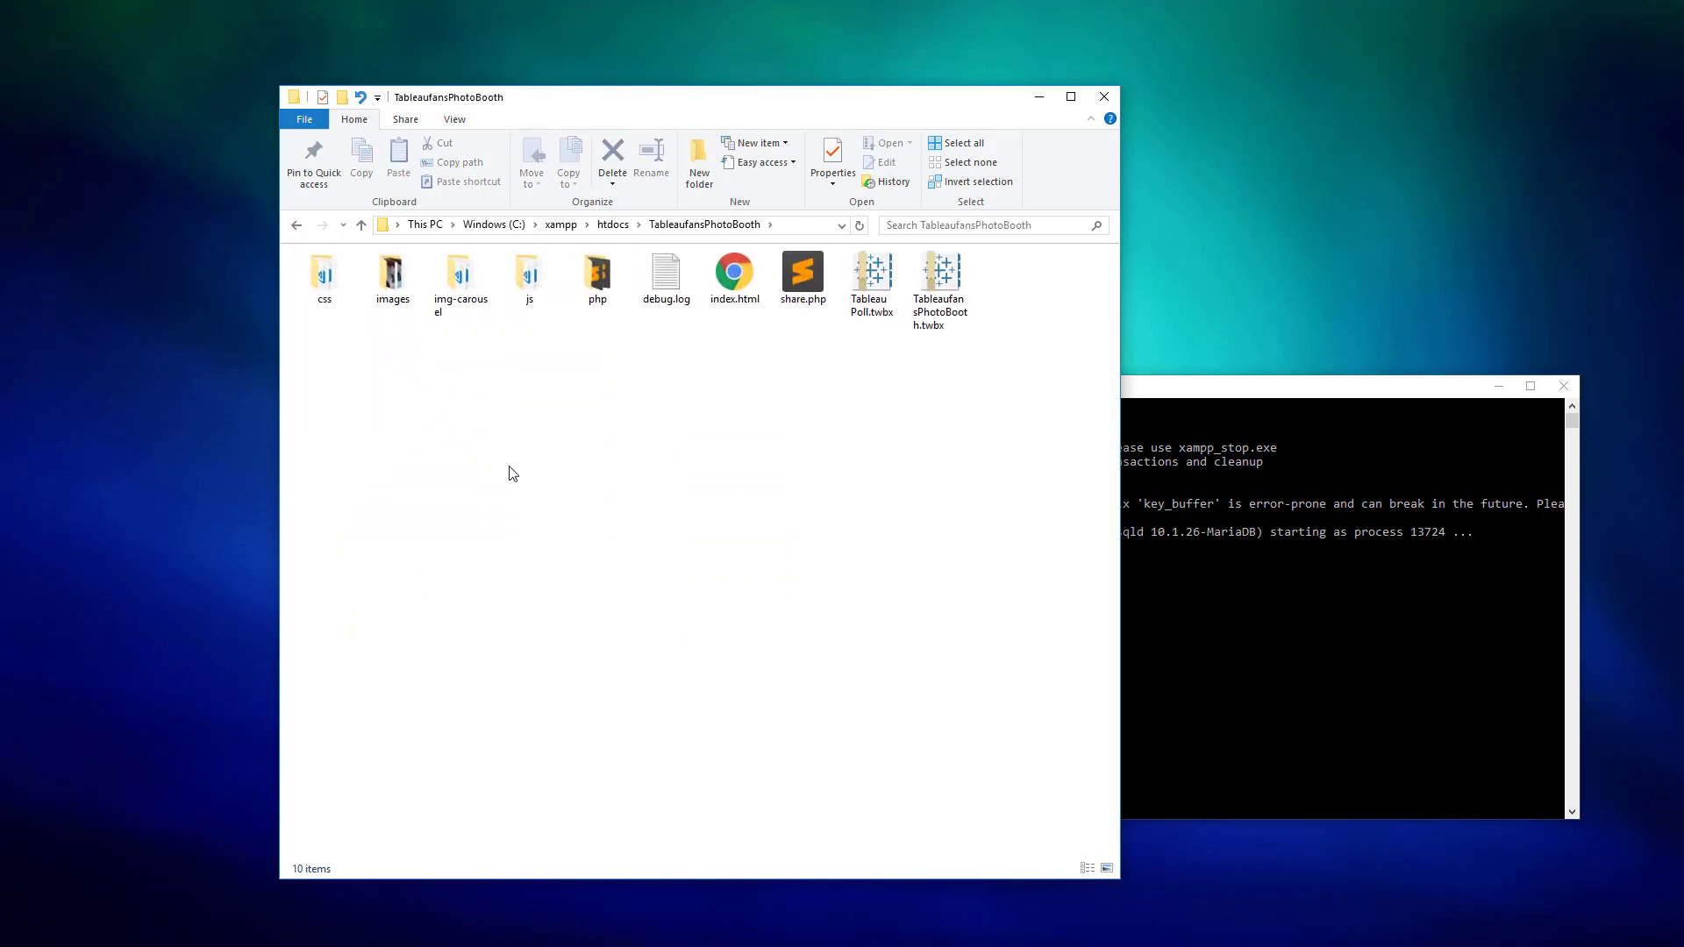
Delete Tableau Poll.twbx from the folder and select the TableaufansPhotoBooth.twbx workbook.
click(877, 281)
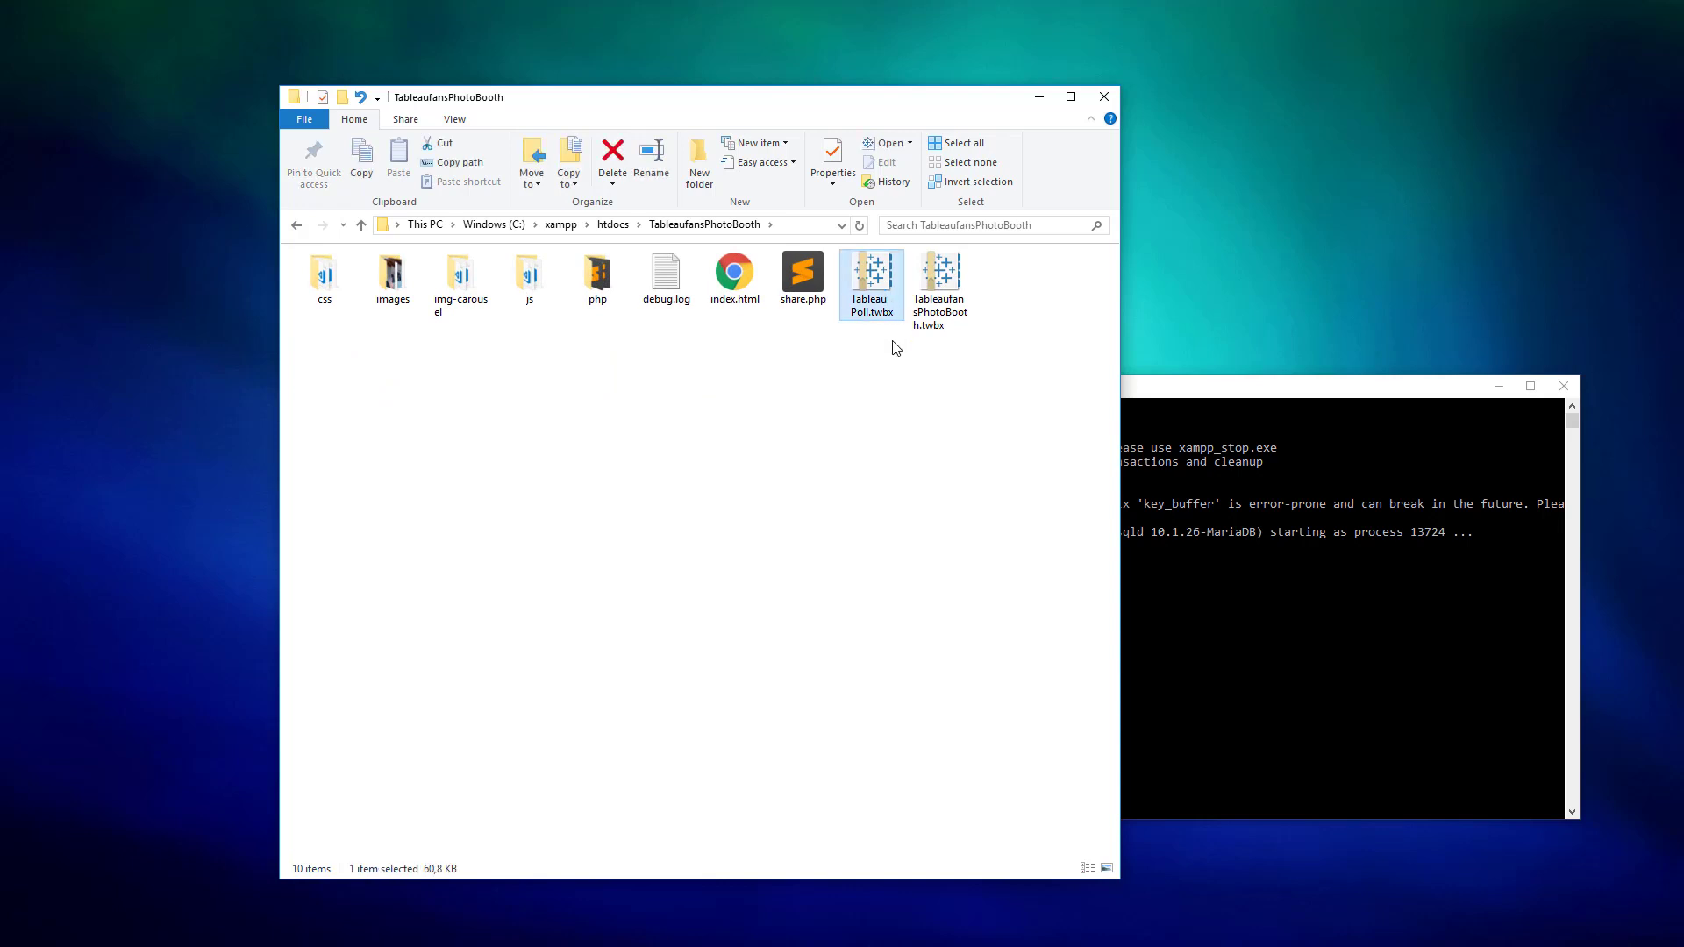
key(Delete)
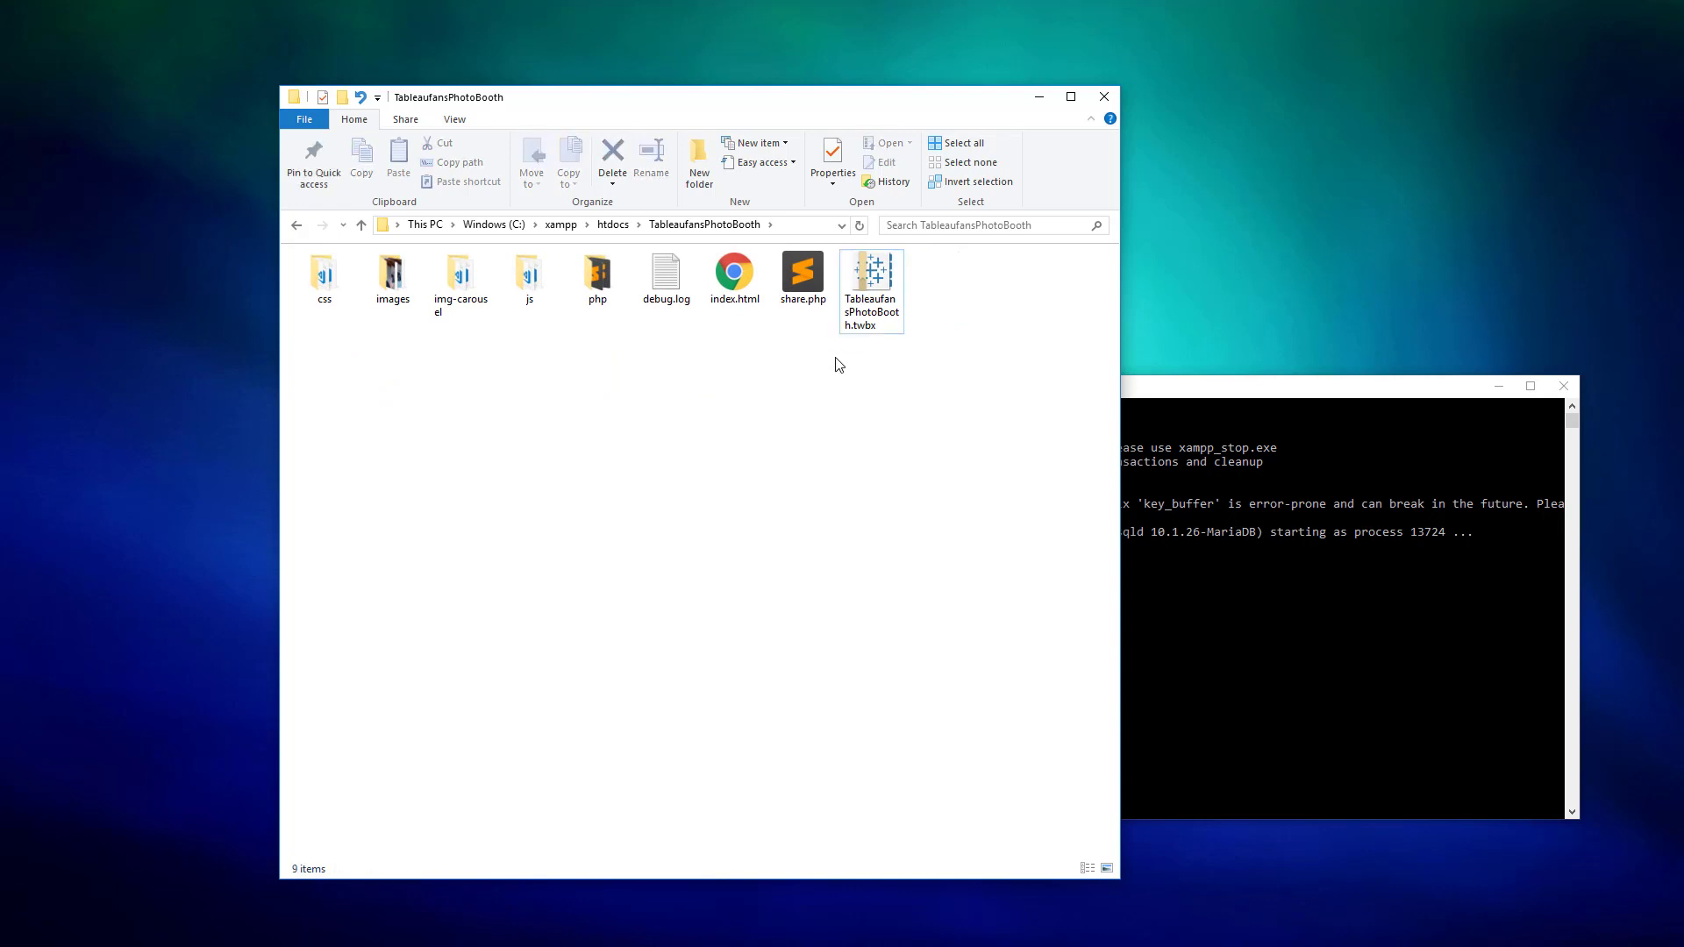
click(882, 326)
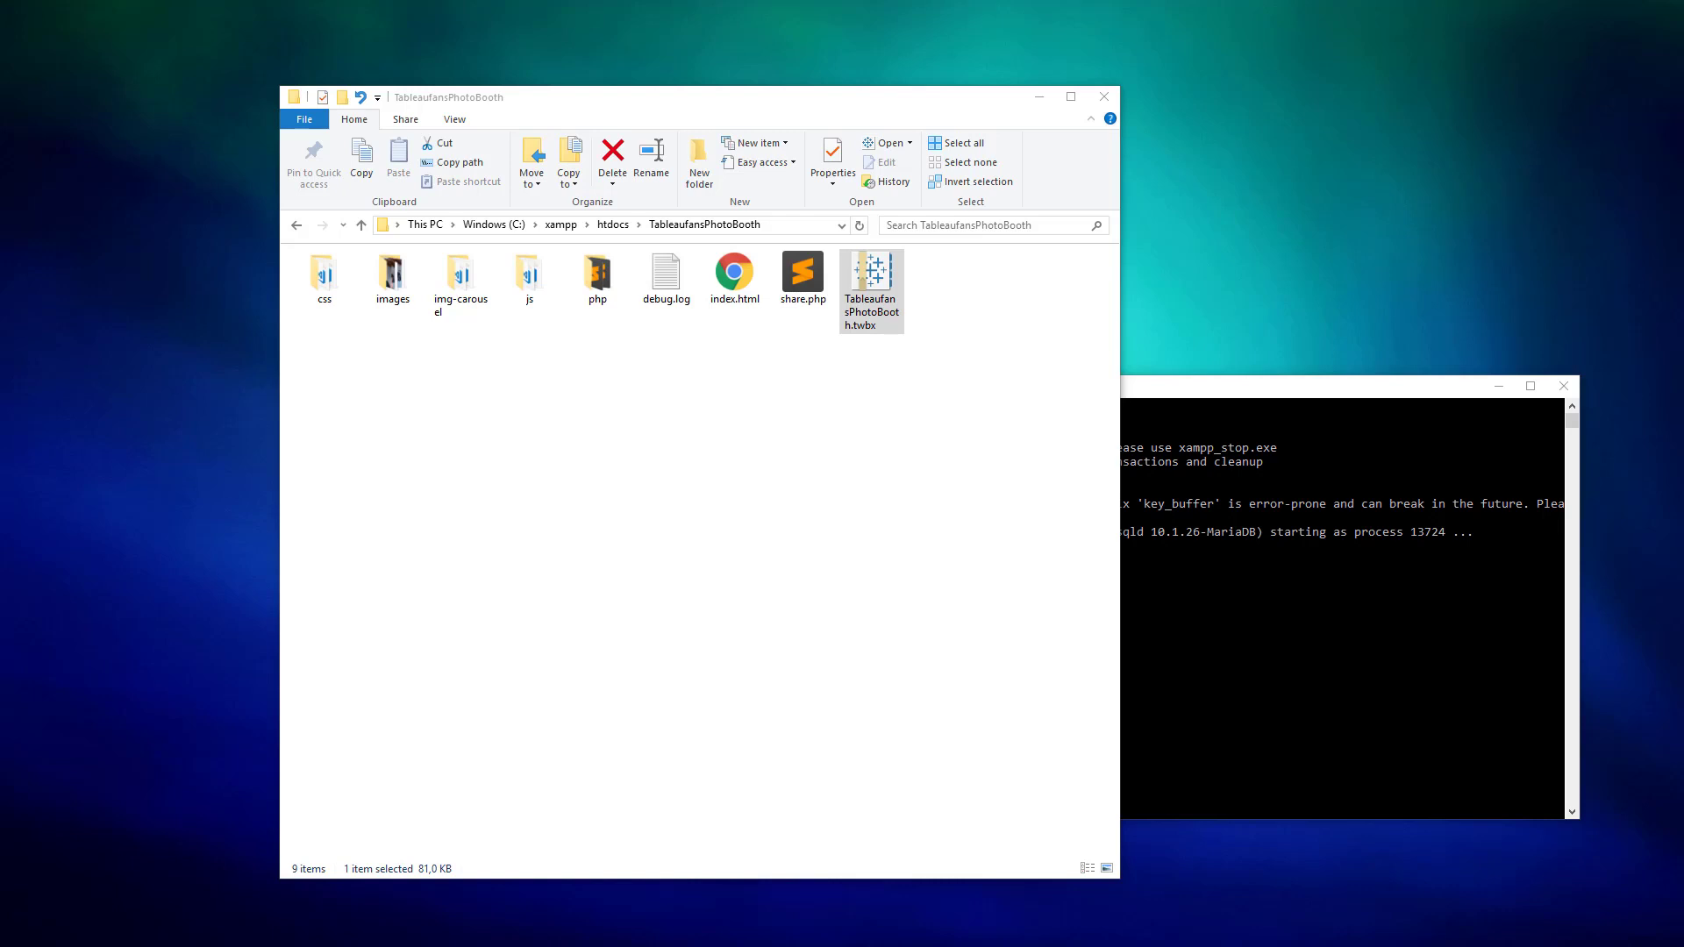
Switch to Tableau Server and open the TableaufansPhotoBooth workbook in the Default project to inspect its ParticipantOverview view.
drag(0, 303, 772, 0)
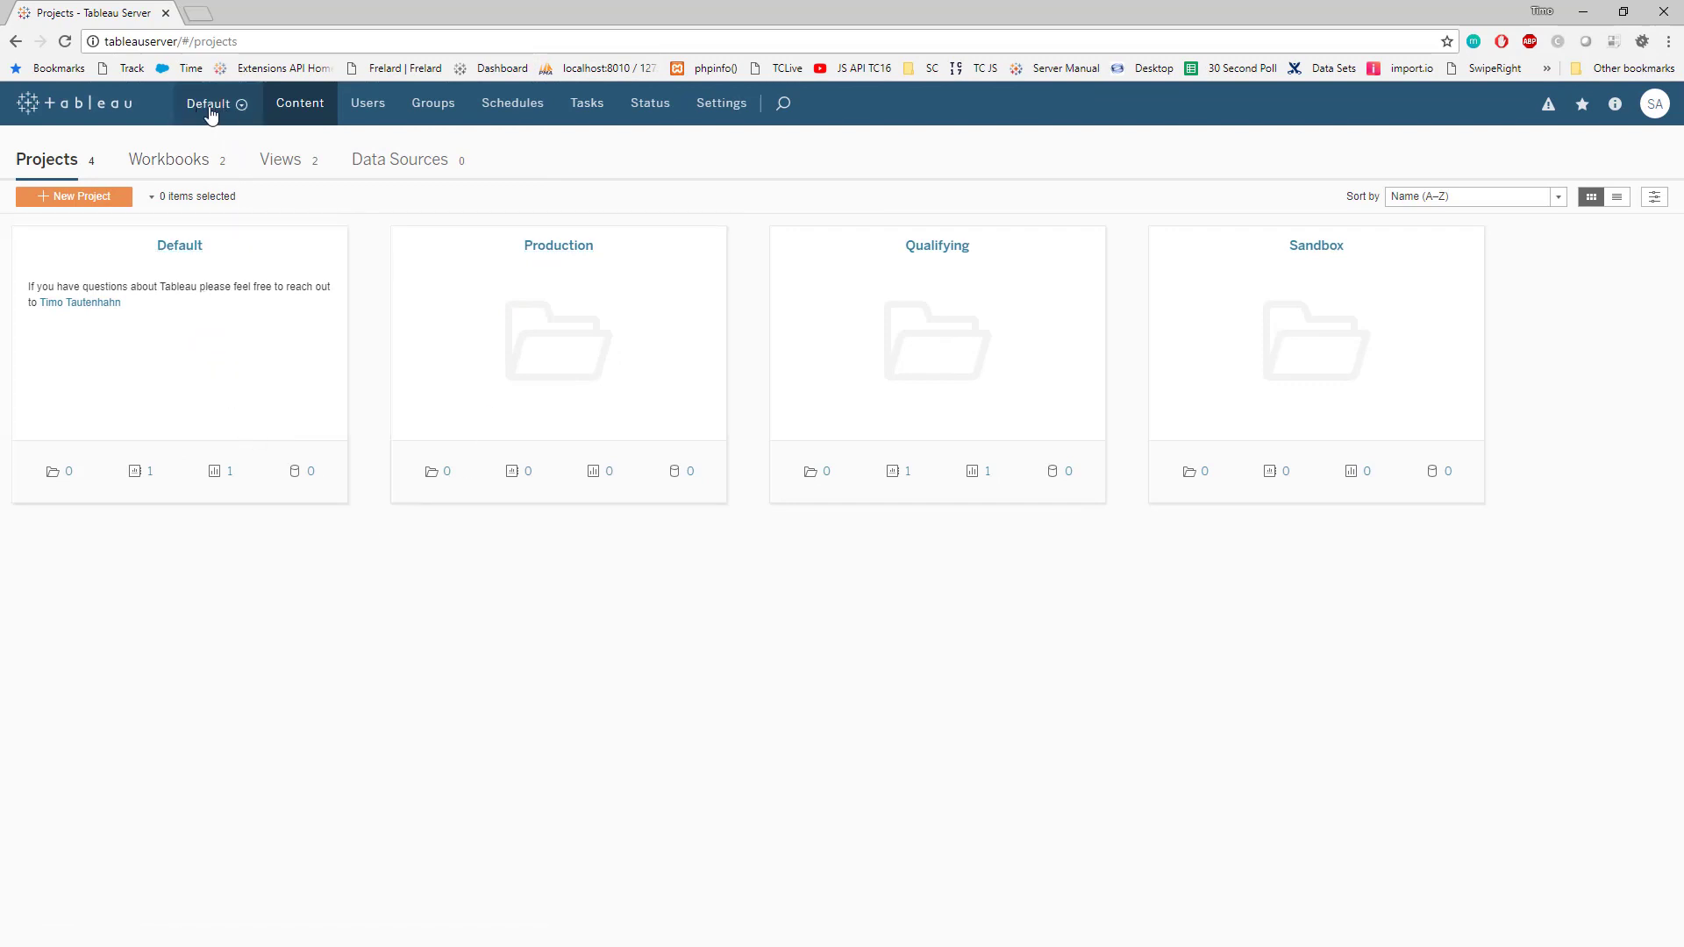
click(248, 330)
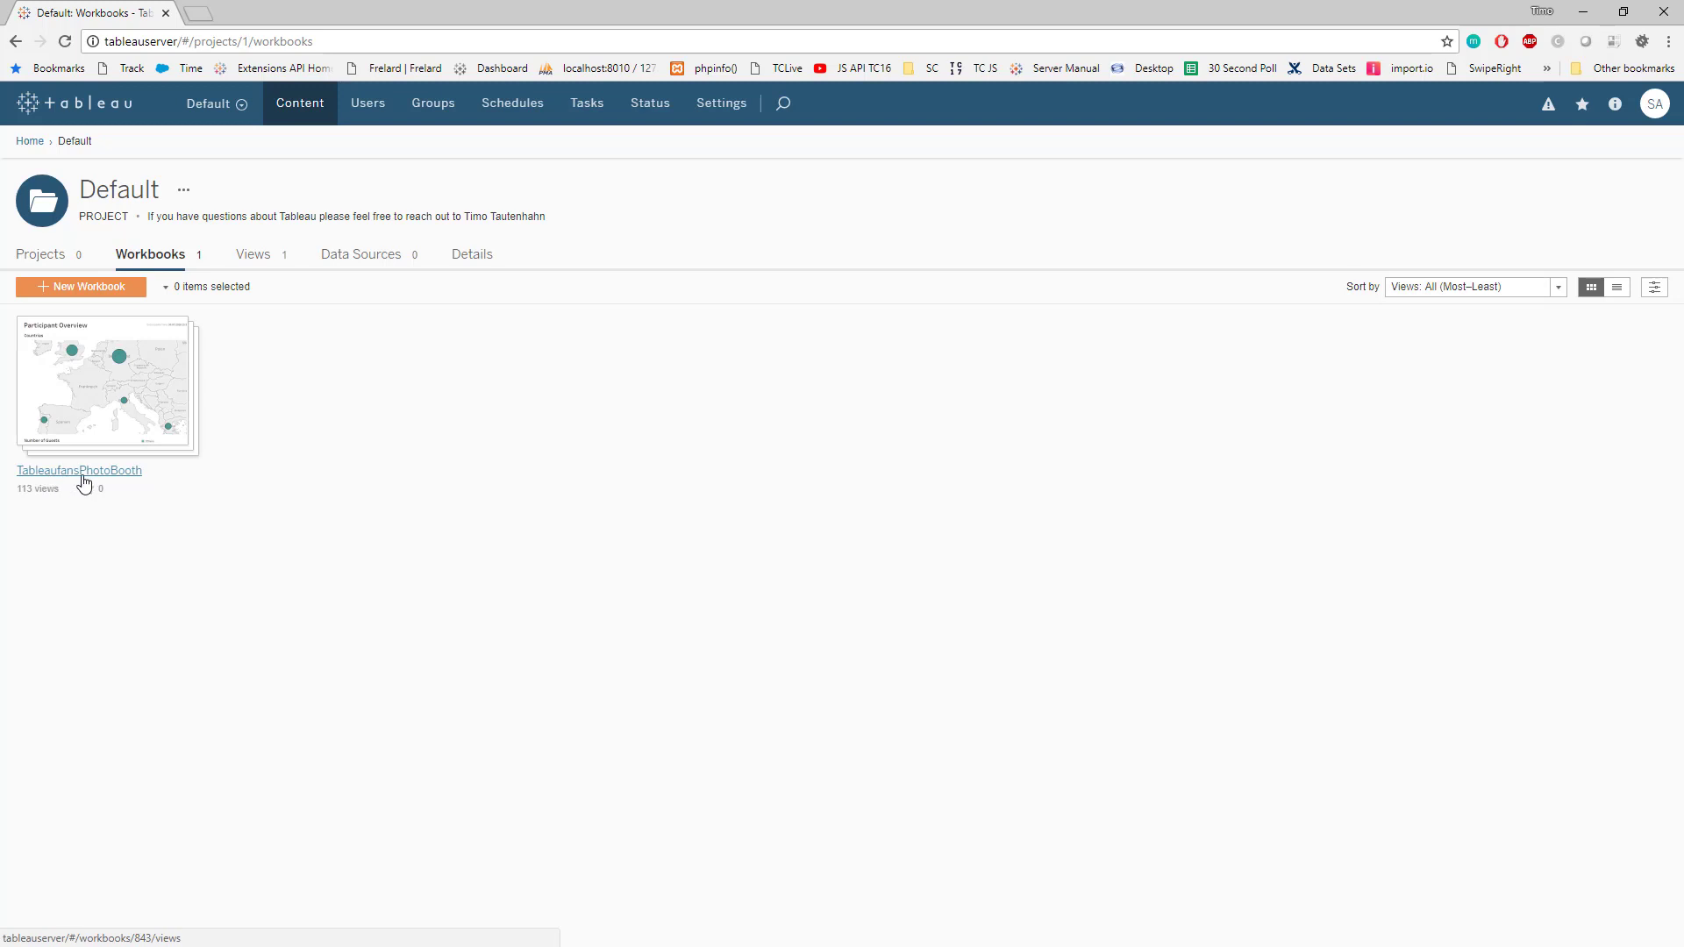
click(115, 394)
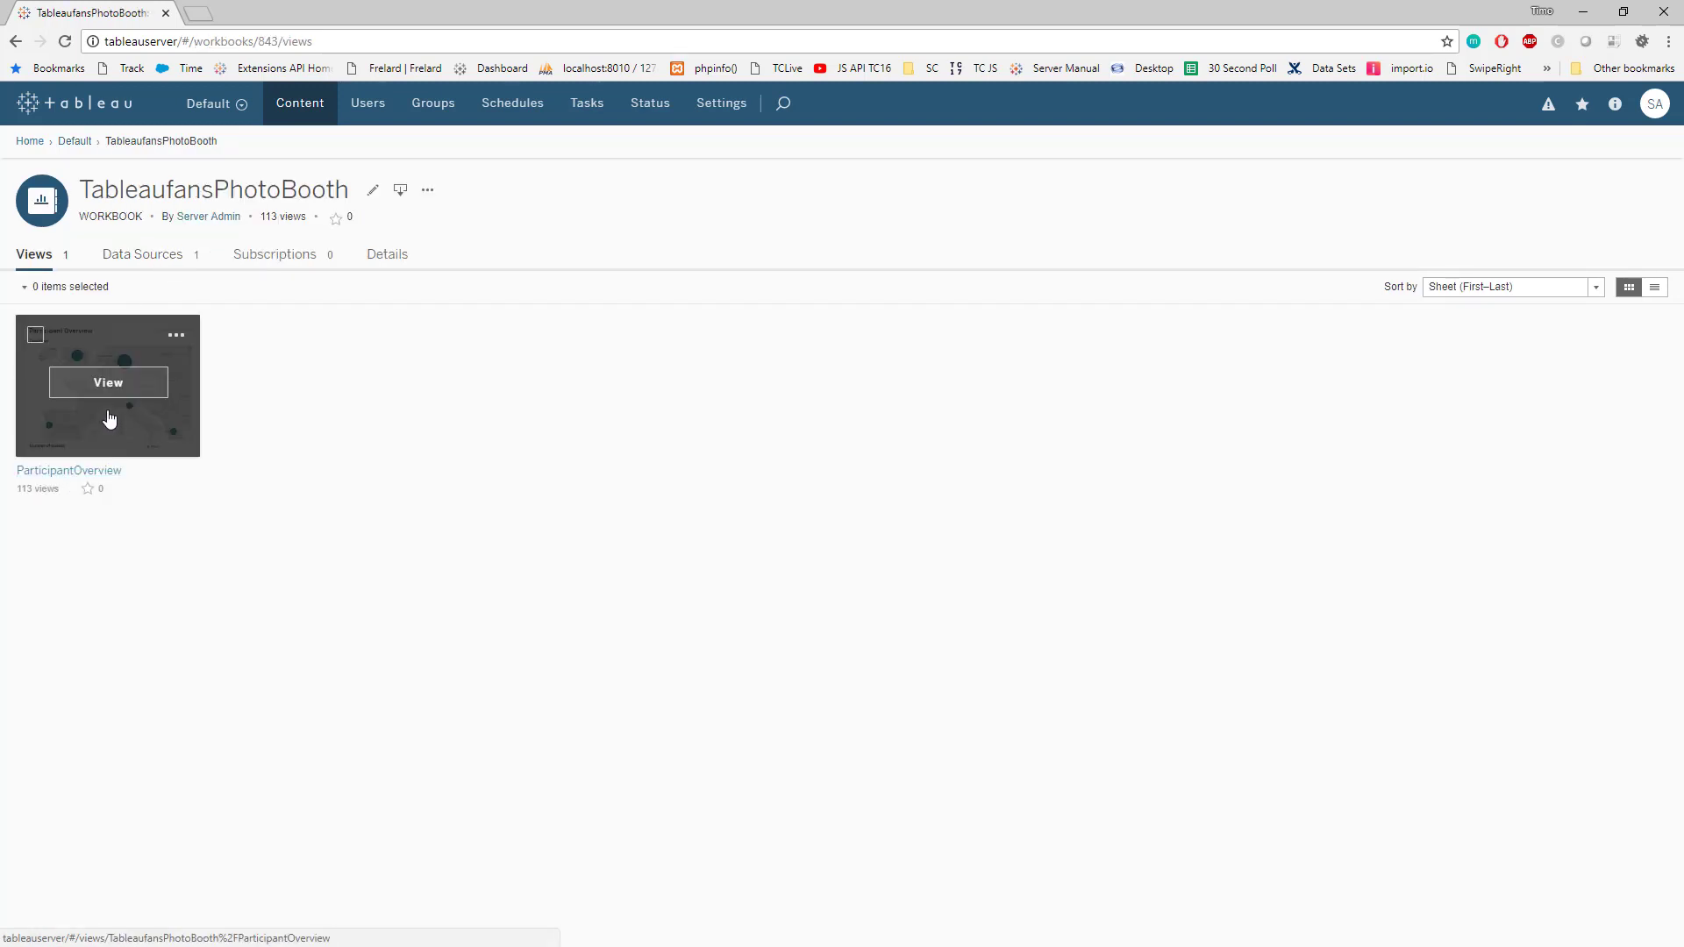
mouse_move(111, 392)
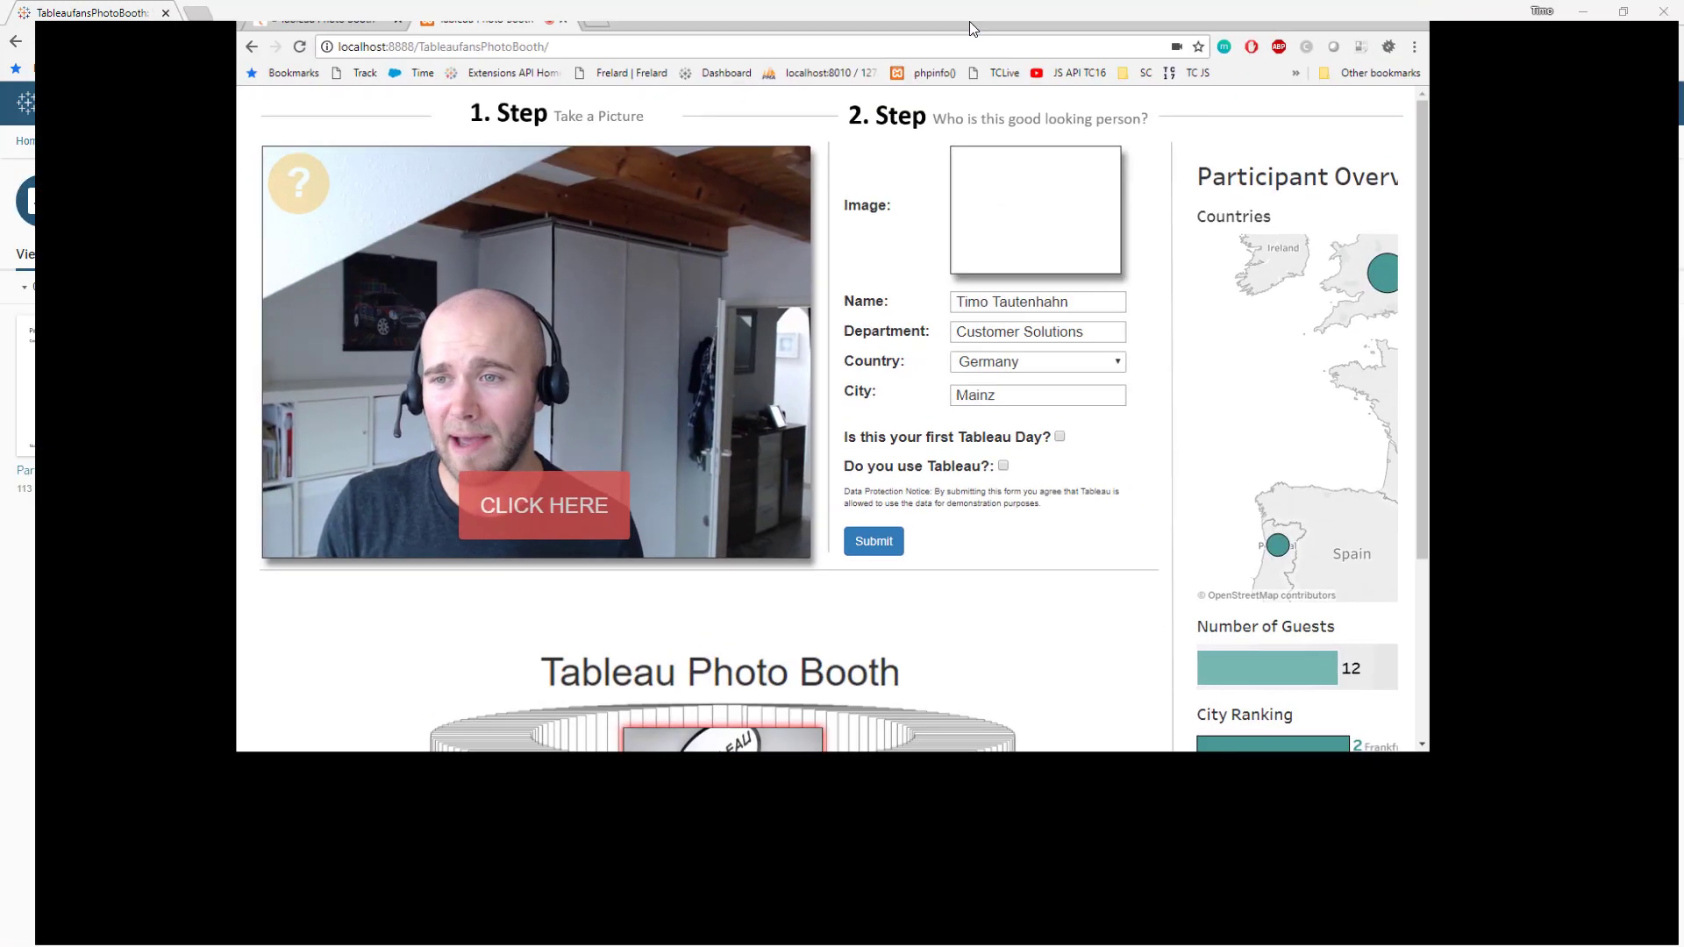
Return to the maximized photo booth page, take a picture, tick the first Tableau Day and Tableau user questions, and submit the entry.
double_click(970, 28)
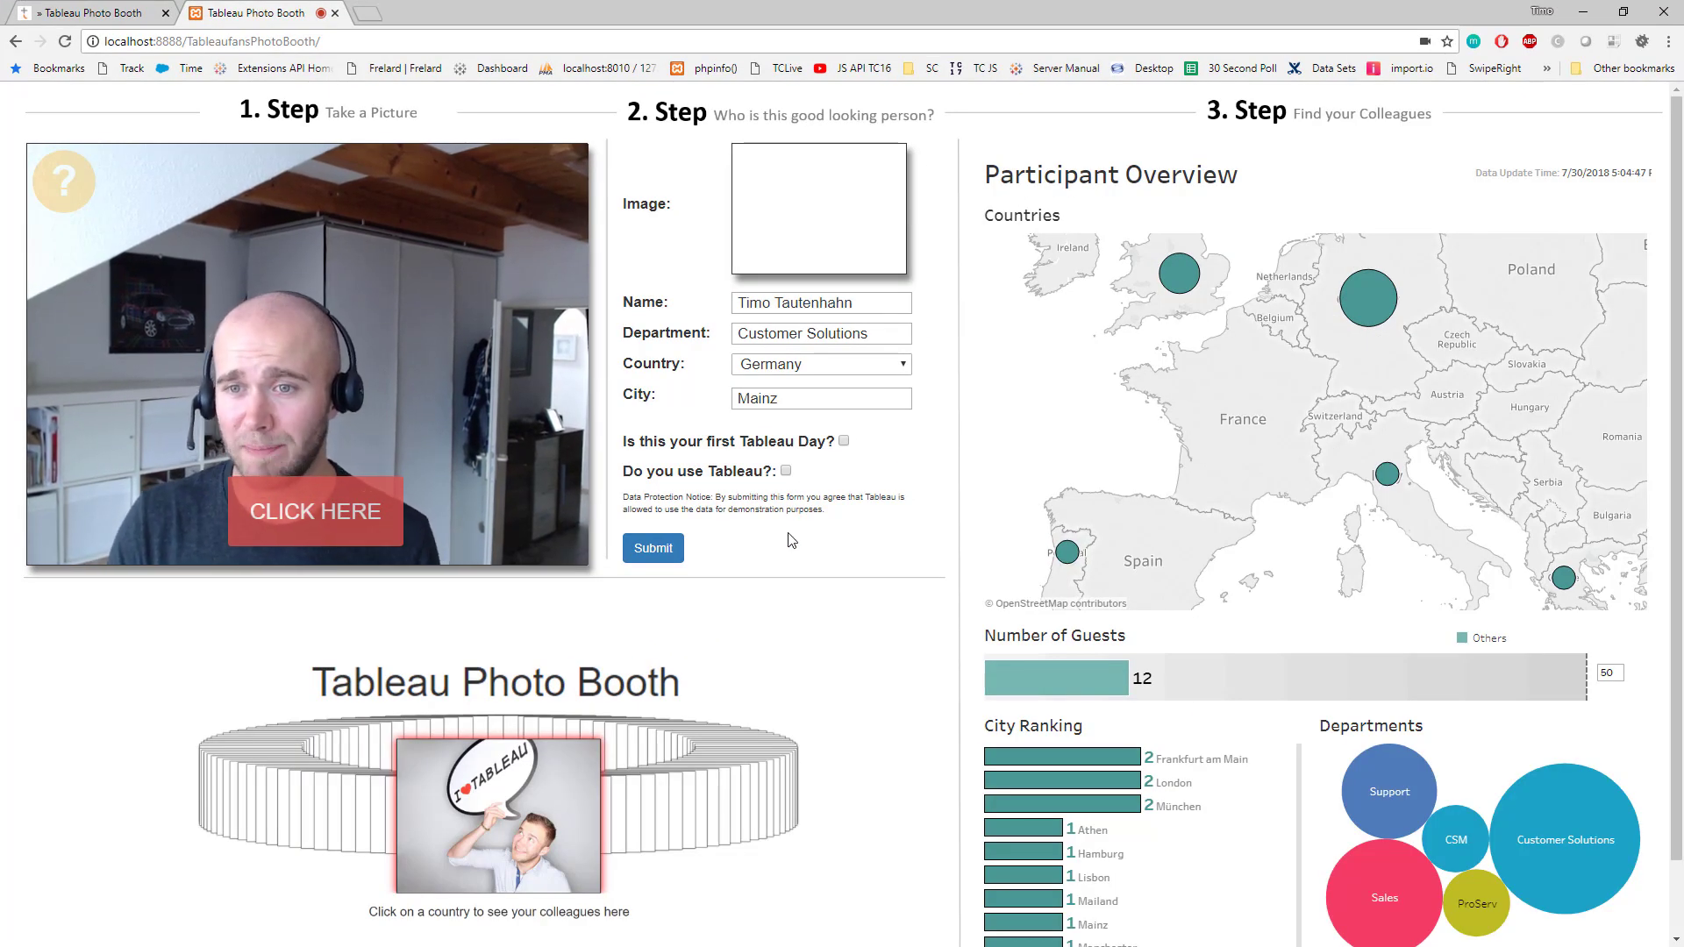
click(298, 536)
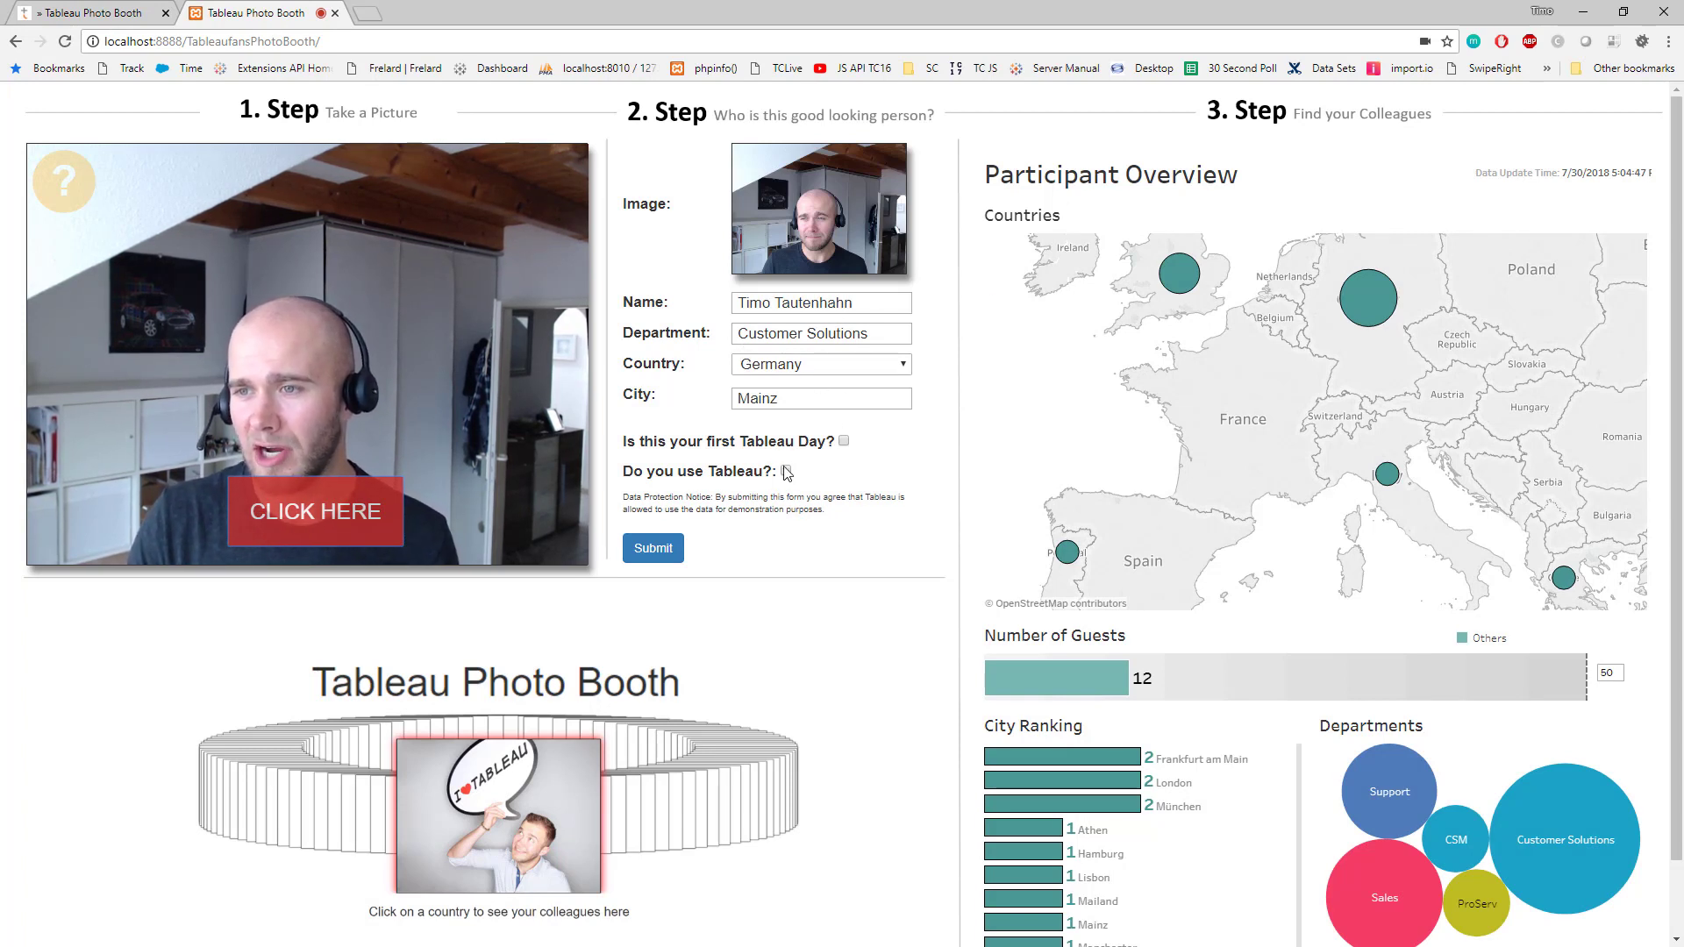
click(844, 441)
click(786, 471)
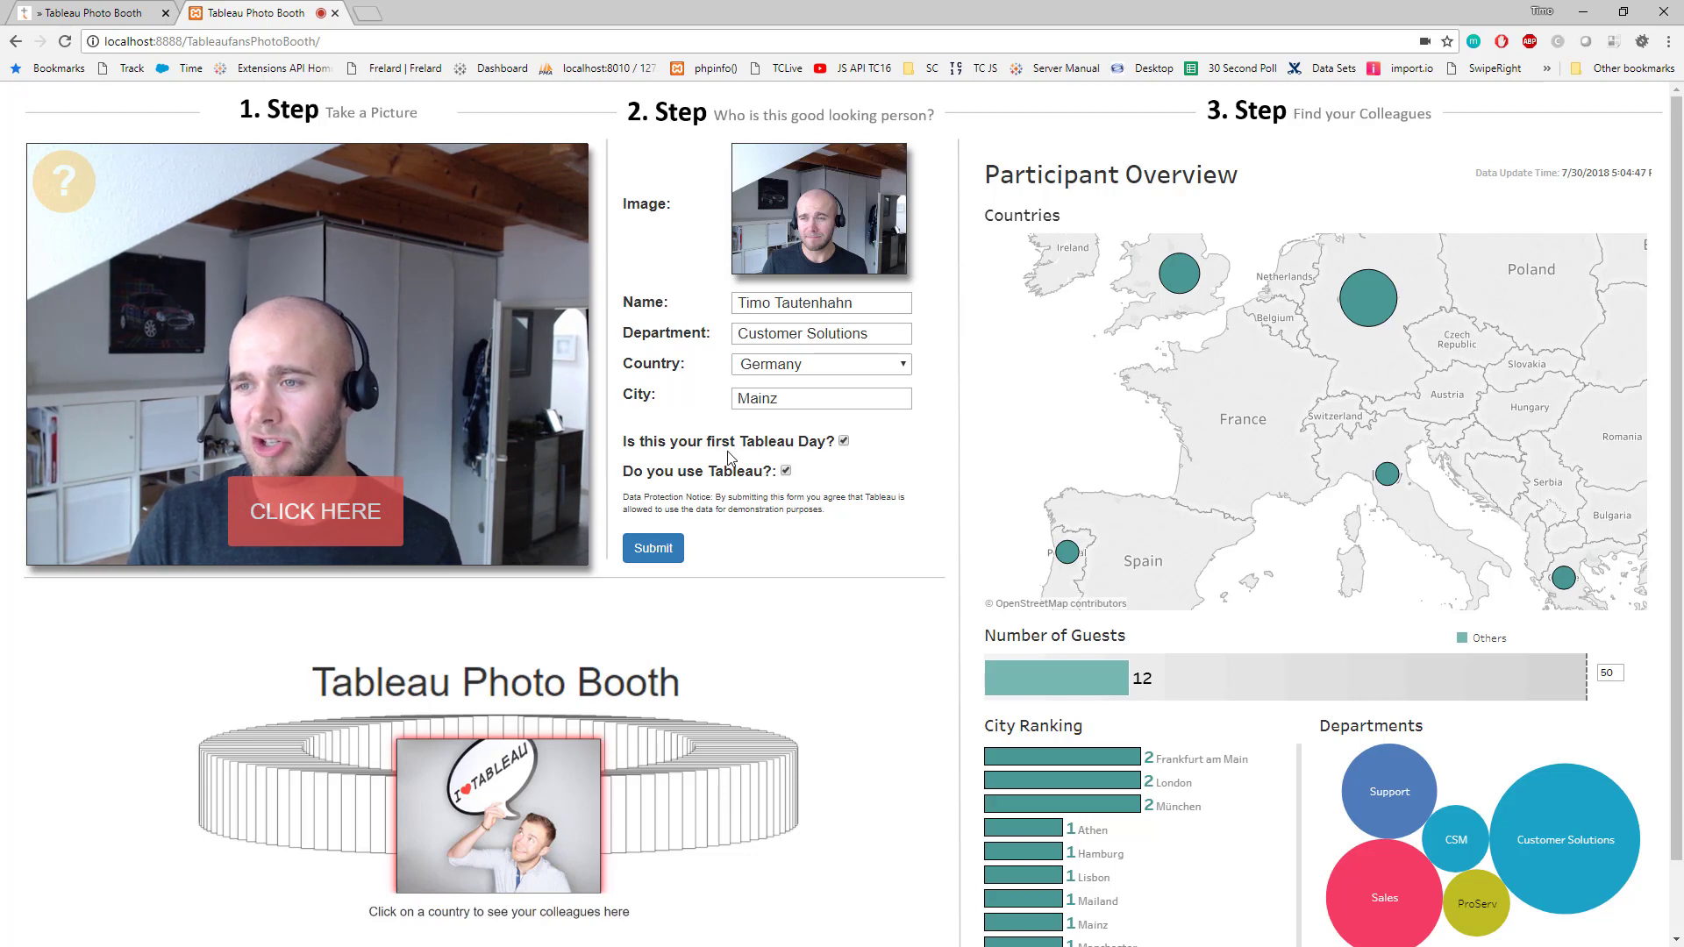
click(652, 553)
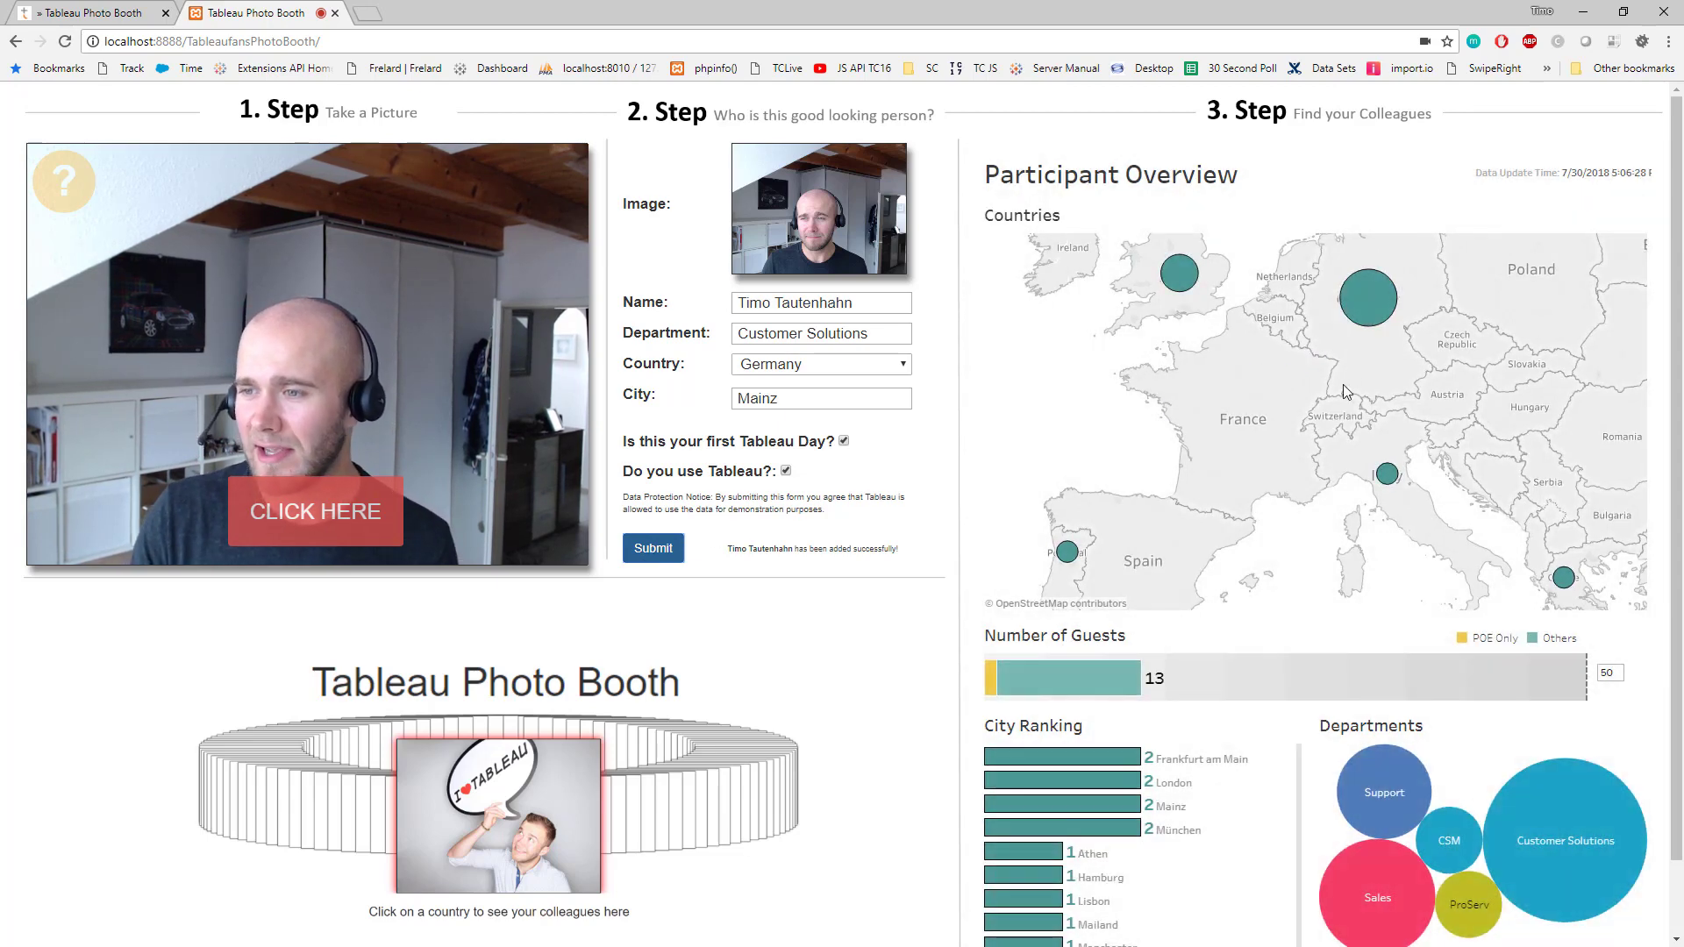
Select Germany on the Participant Overview map to filter the dashboard to its participants.
click(1366, 320)
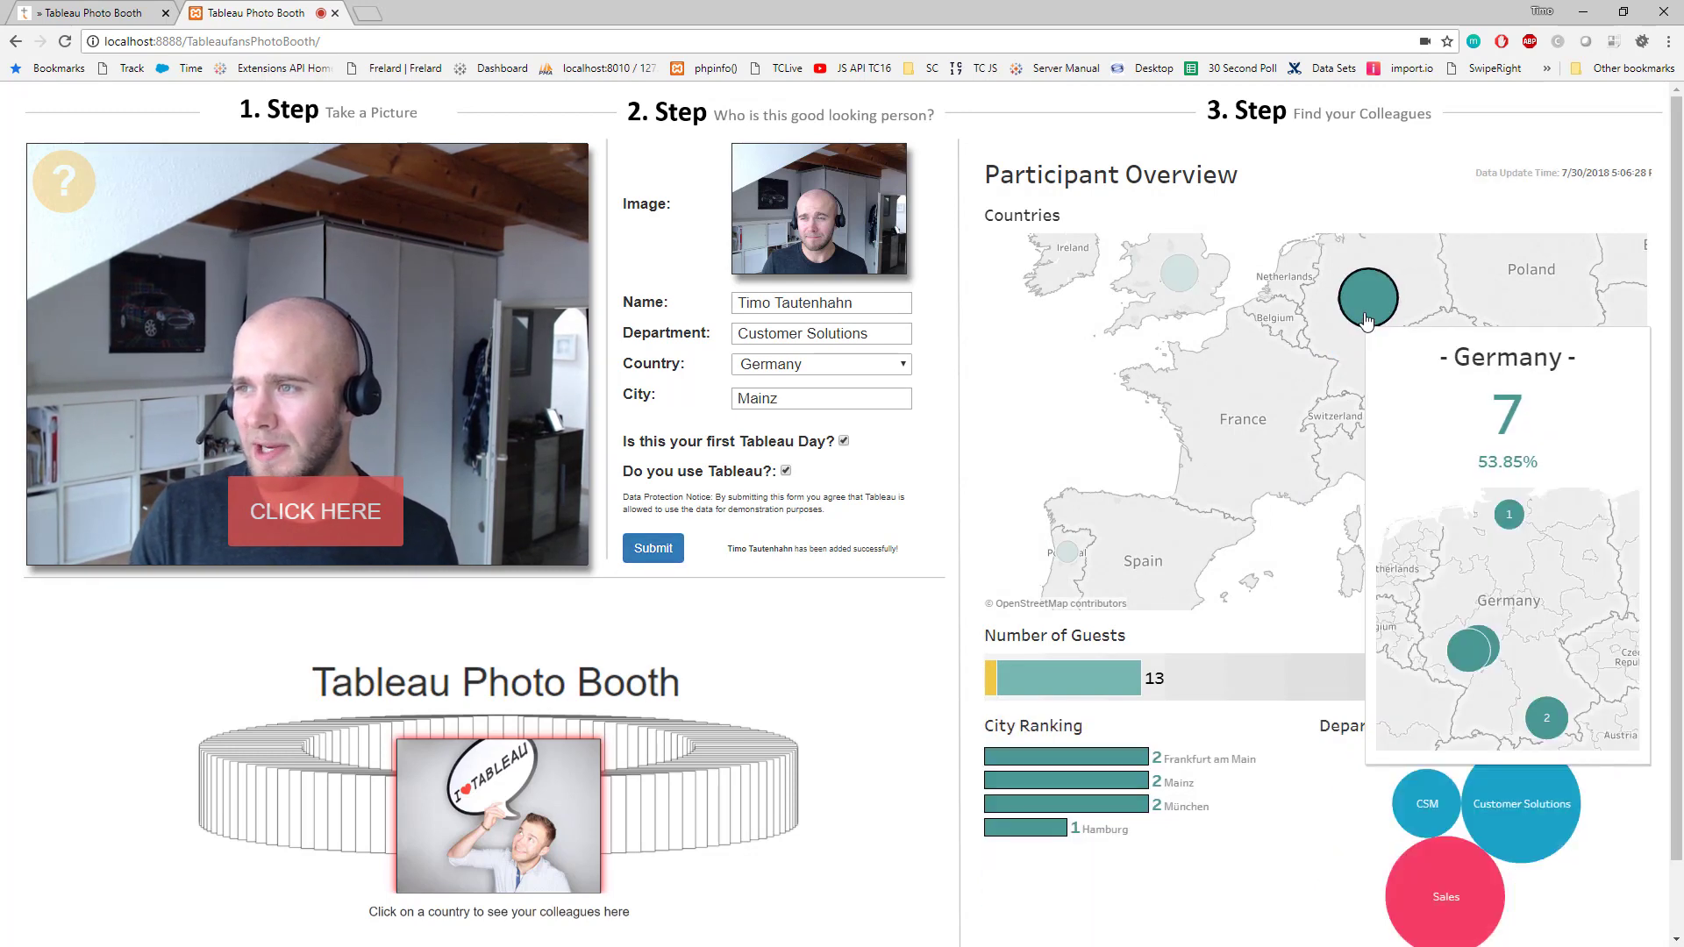